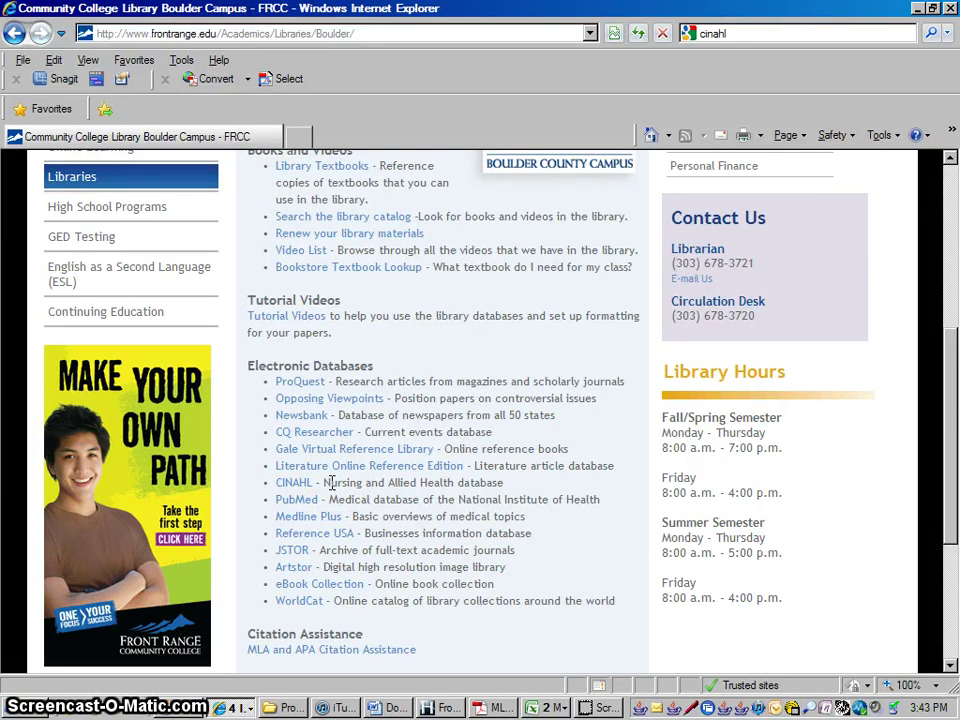
# - Open the CINAHL nursing database link from the library's Electronic Databases list
pyautogui.click(322, 482)
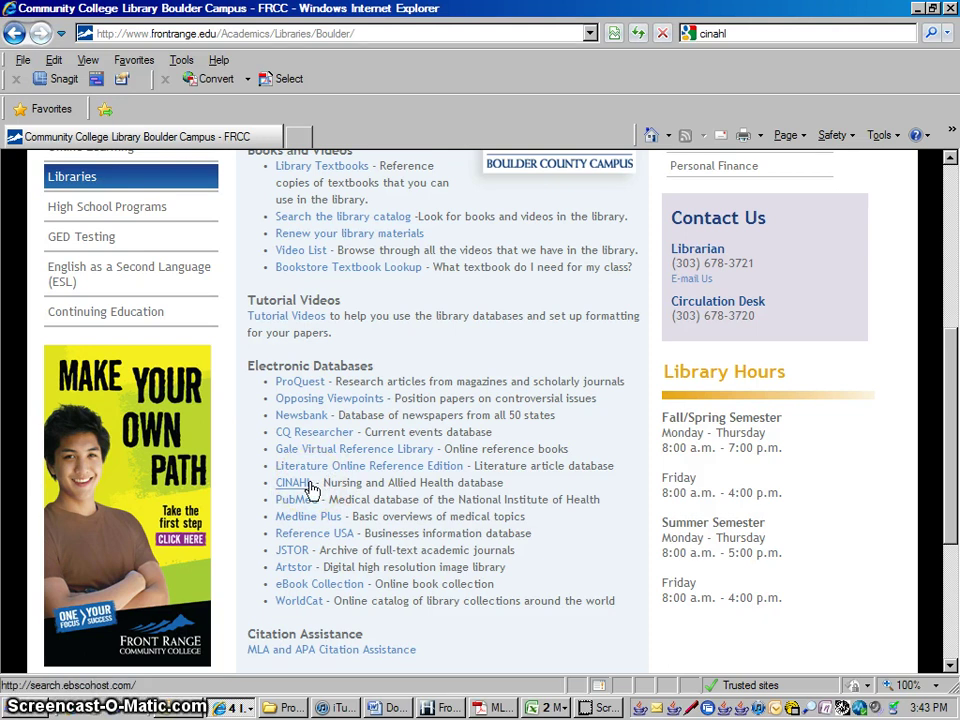
pyautogui.click(310, 488)
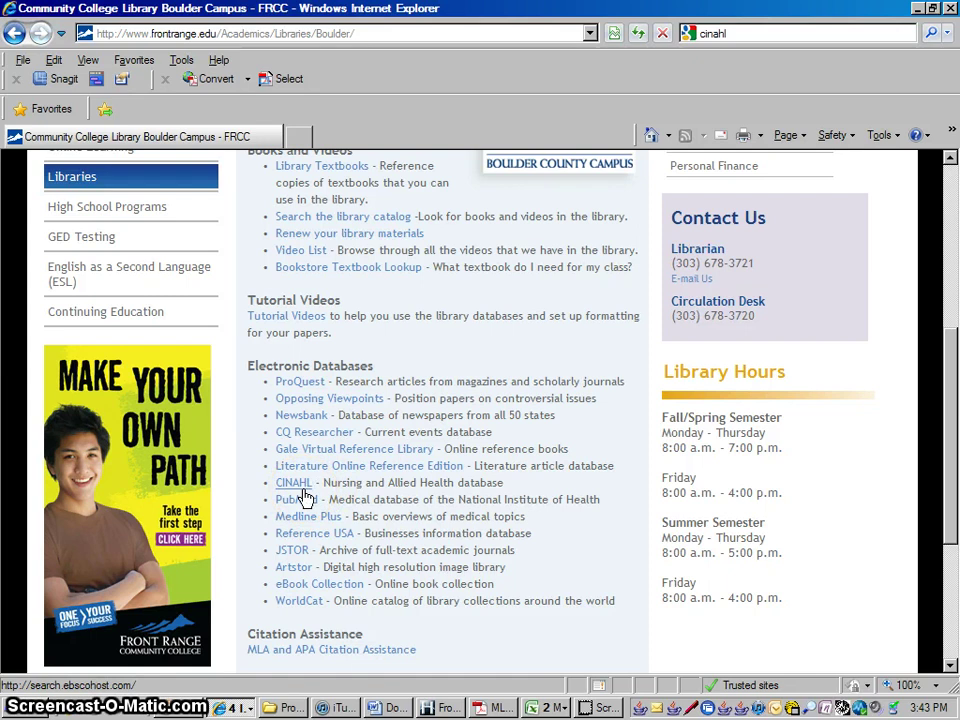
pyautogui.click(304, 487)
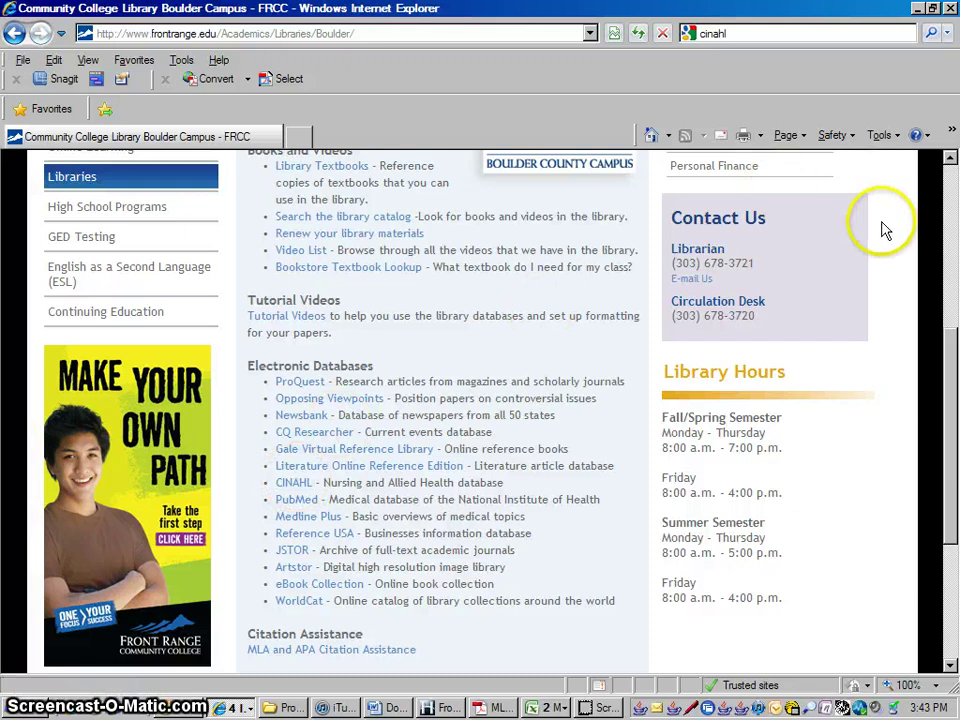
pyautogui.moveTo(942, 345)
pyautogui.mouseDown()
pyautogui.moveTo(948, 290)
pyautogui.moveTo(943, 369)
pyautogui.mouseUp()
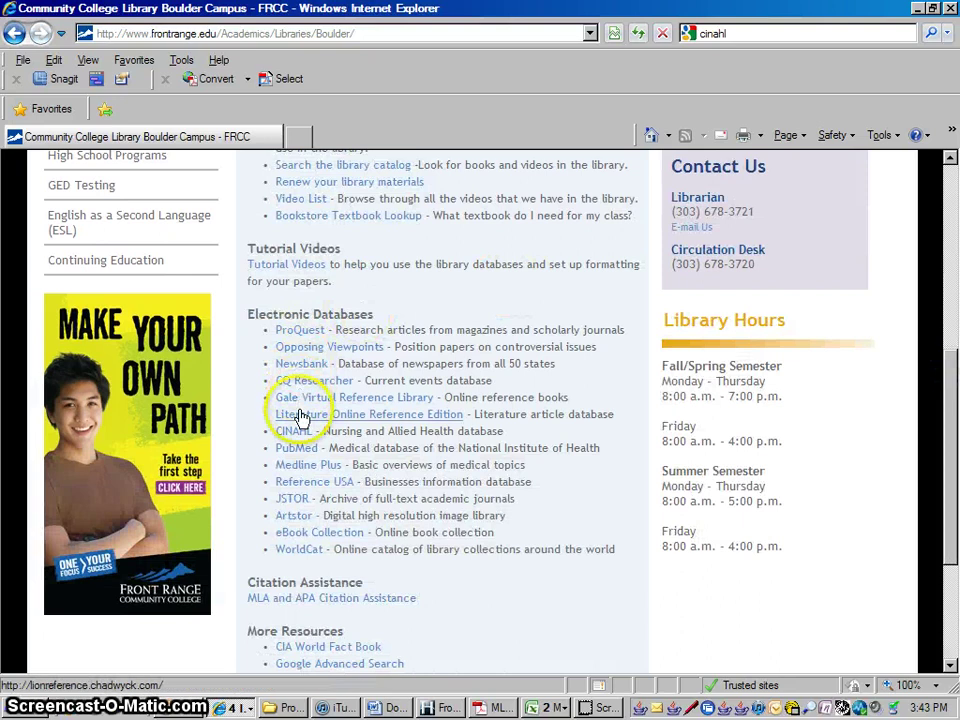
# - Maximize the new EBSCOhost window and select the CINAHL Plus with Full Text database
pyautogui.click(300, 433)
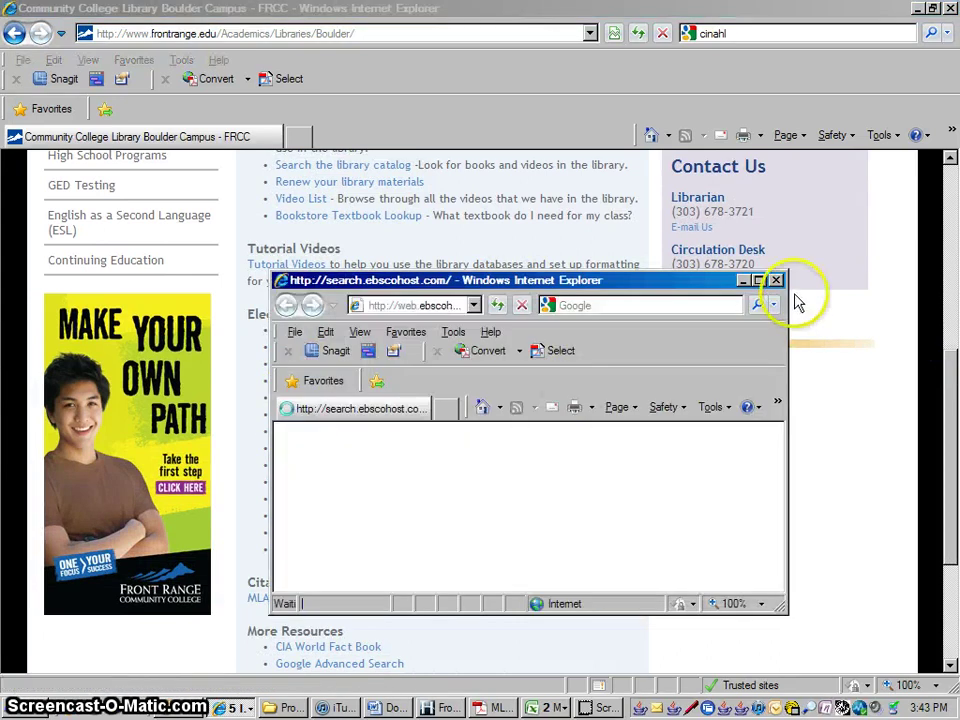
pyautogui.click(759, 281)
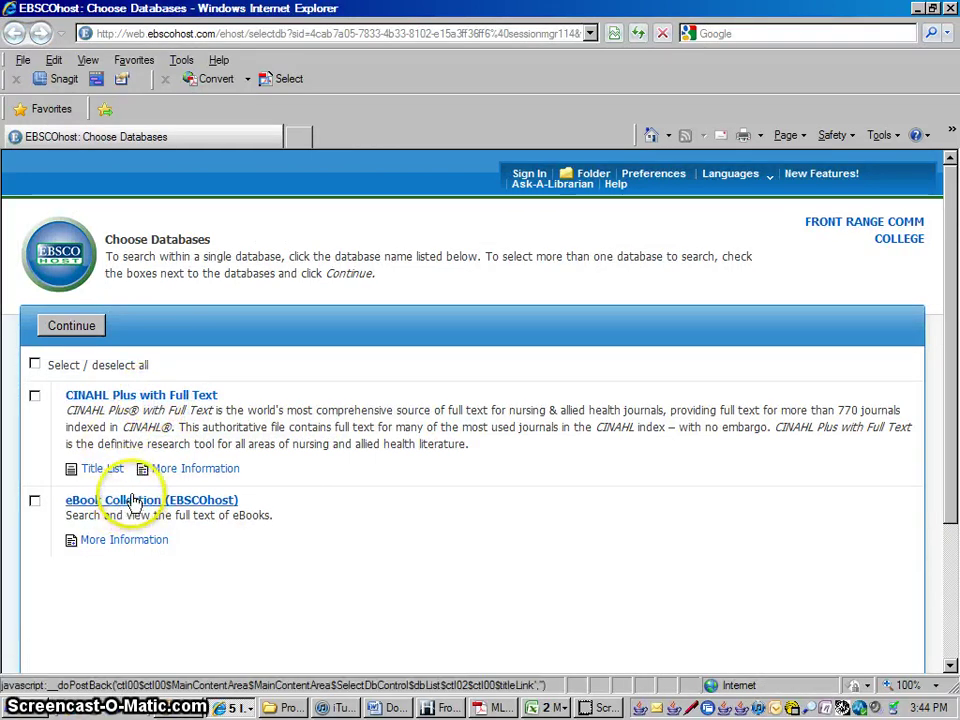
pyautogui.click(148, 397)
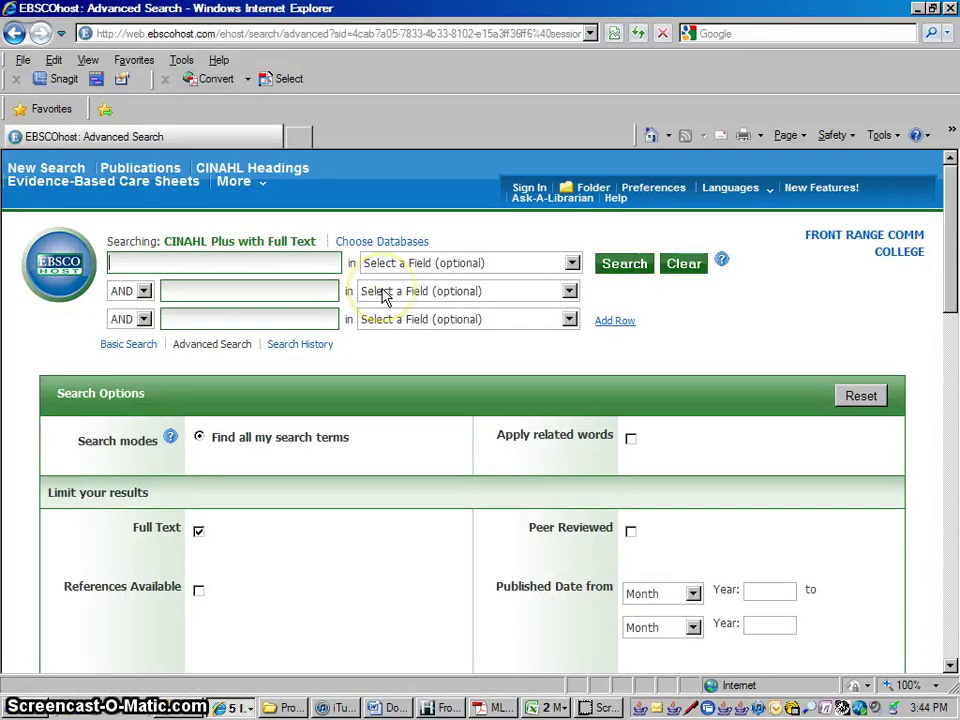
# - Search for diabetes restricted to the TI Title field
pyautogui.click(281, 266)
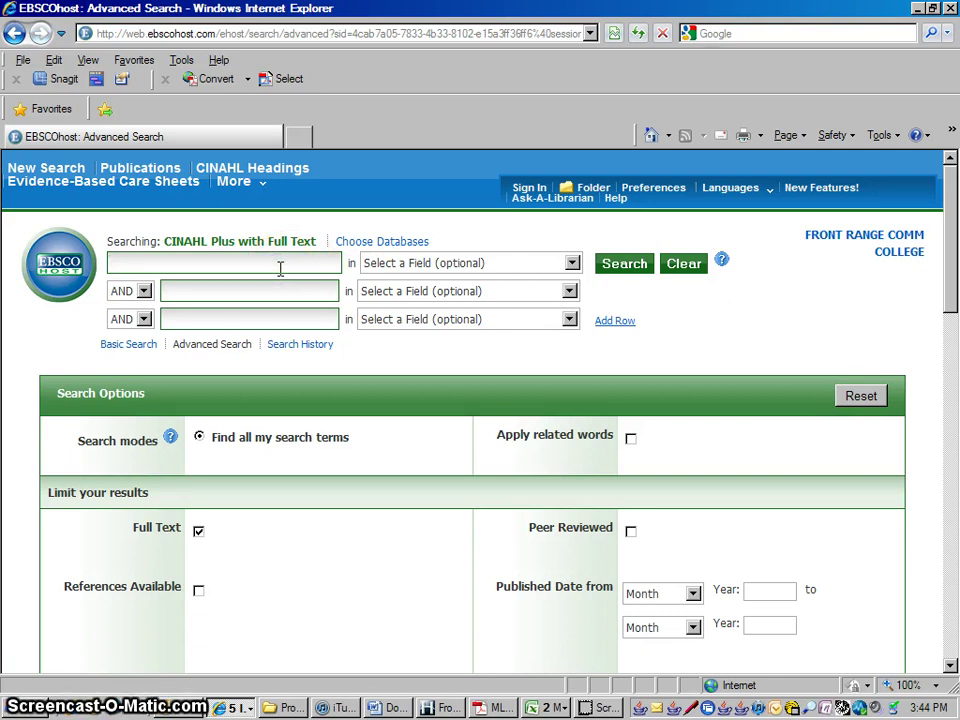
pyautogui.write('diabetes')
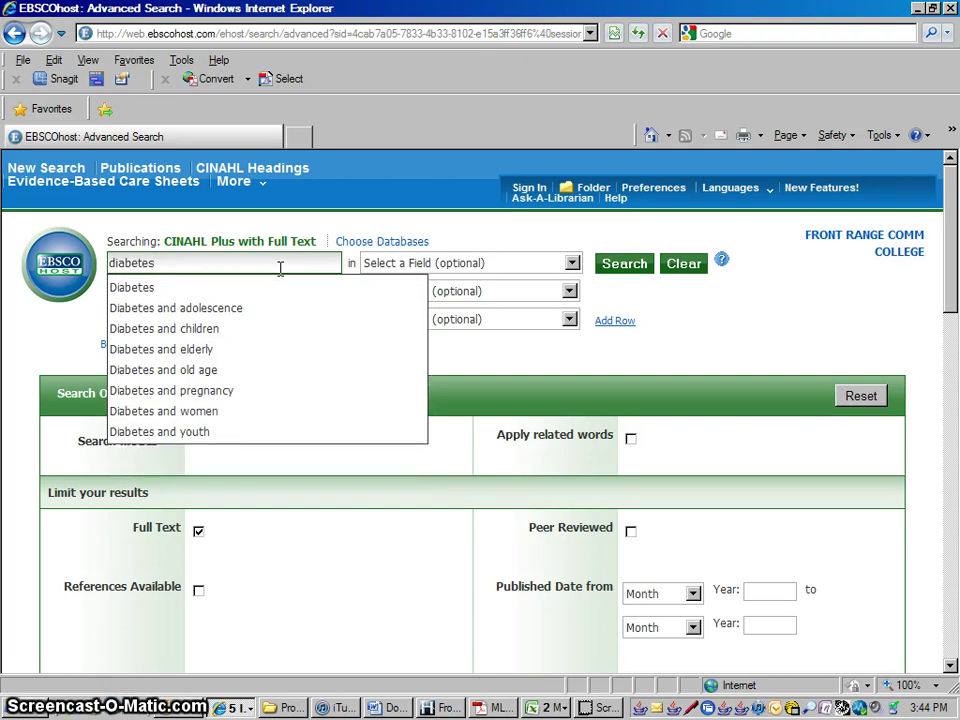
pyautogui.click(571, 264)
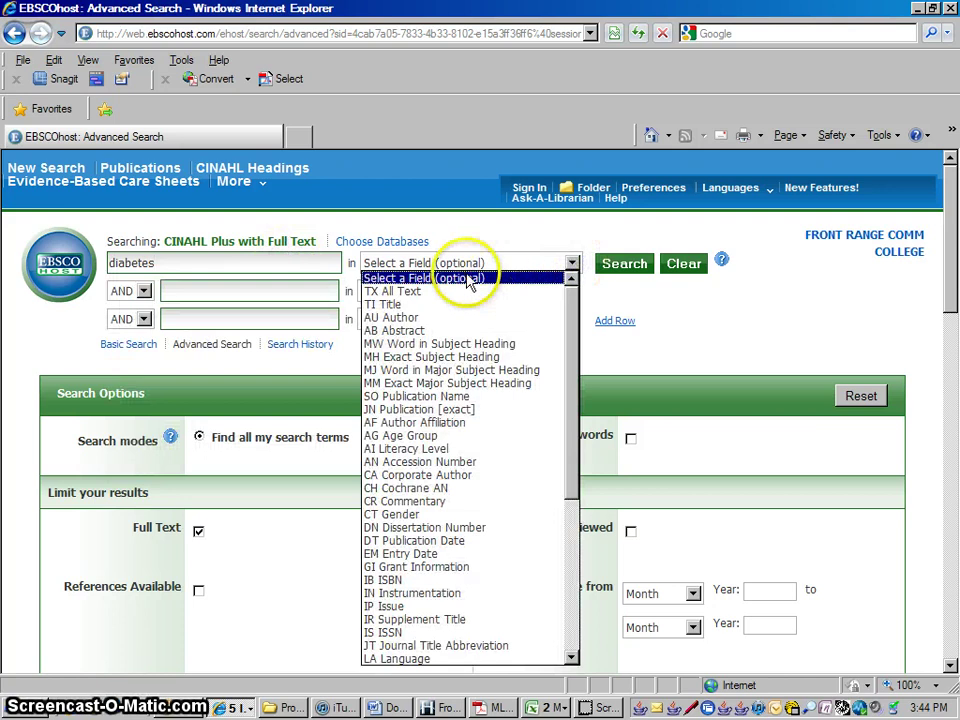
pyautogui.click(412, 304)
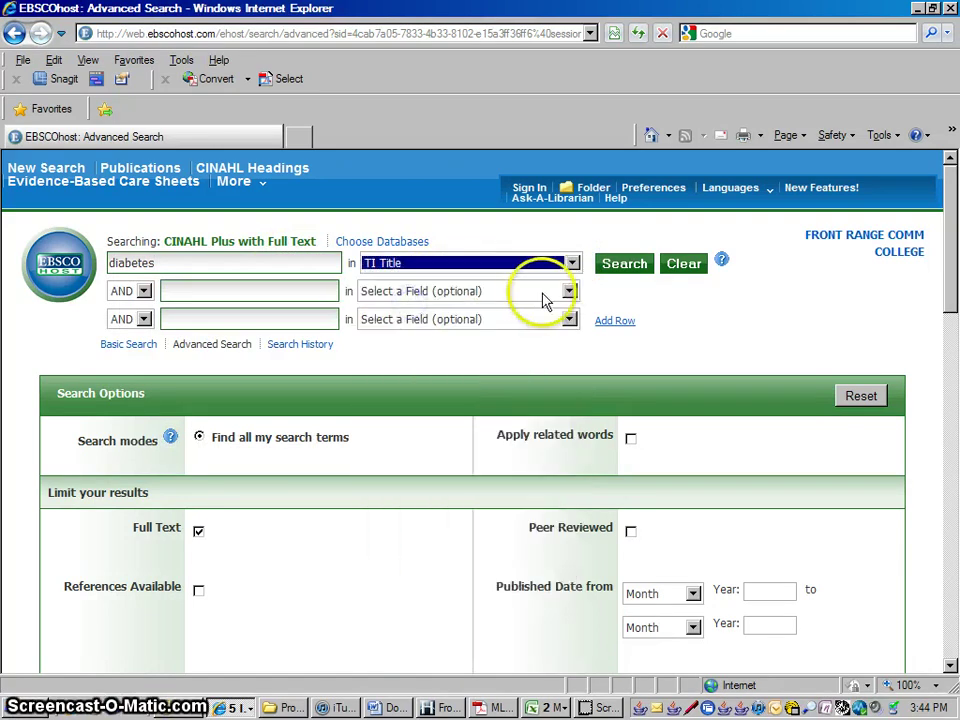
pyautogui.click(624, 274)
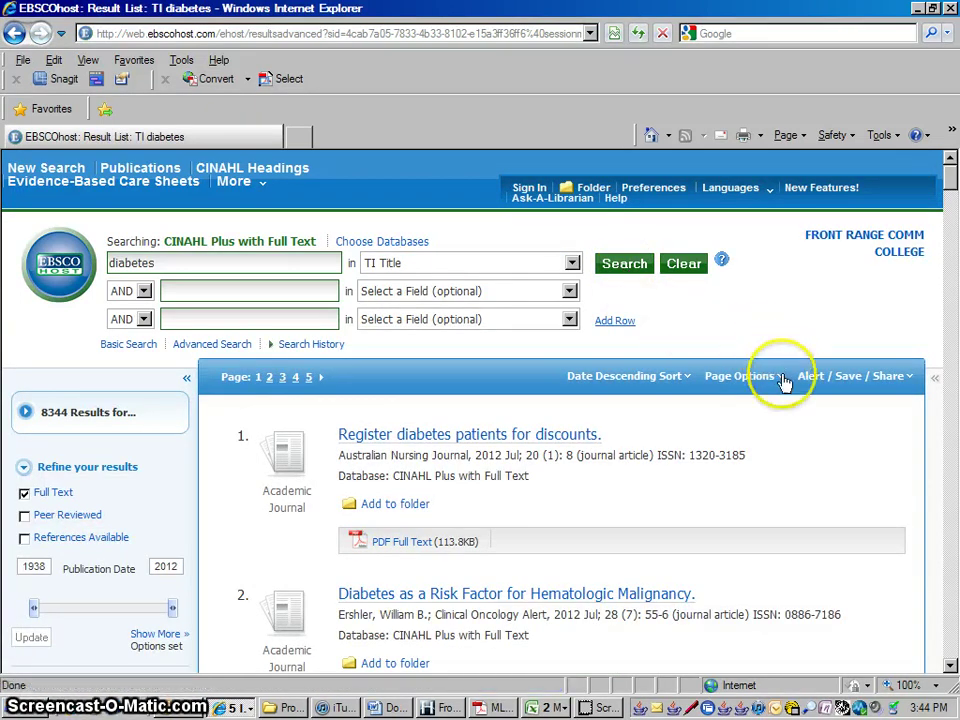
# - Check Peer Reviewed and update the results, narrowing them to 7106 records
pyautogui.click(60, 424)
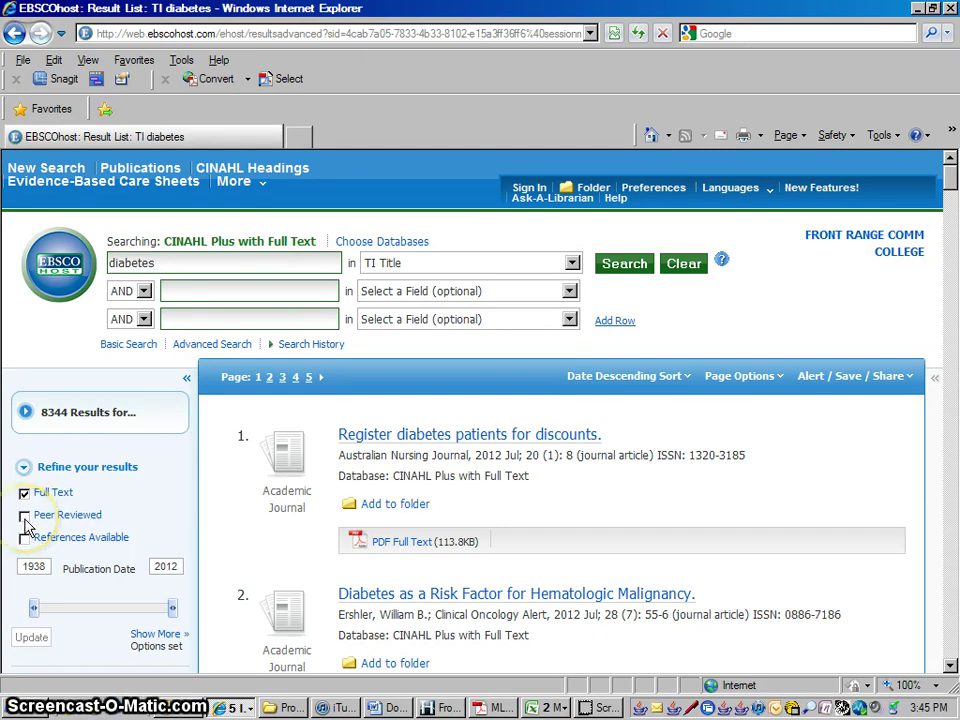
pyautogui.click(24, 517)
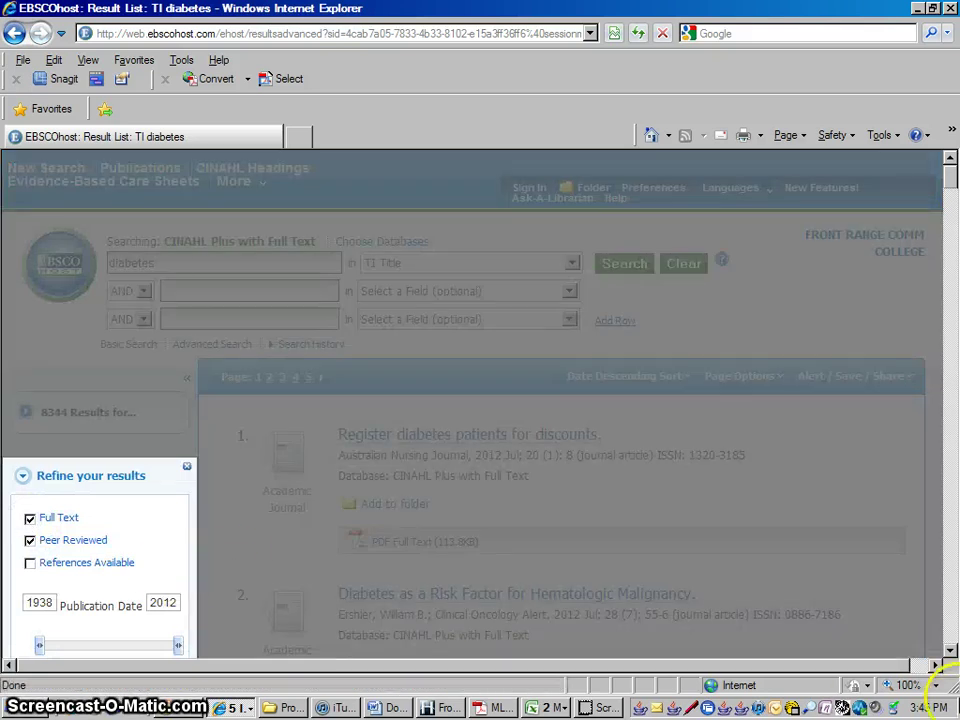
pyautogui.scroll(-4, 953, 652)
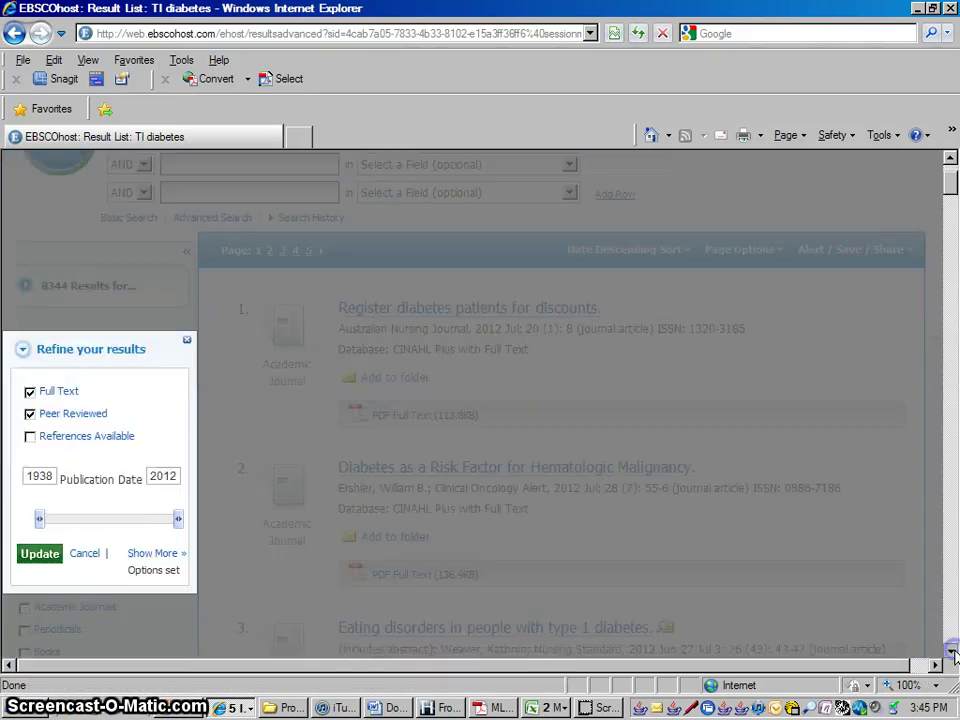
pyautogui.click(40, 490)
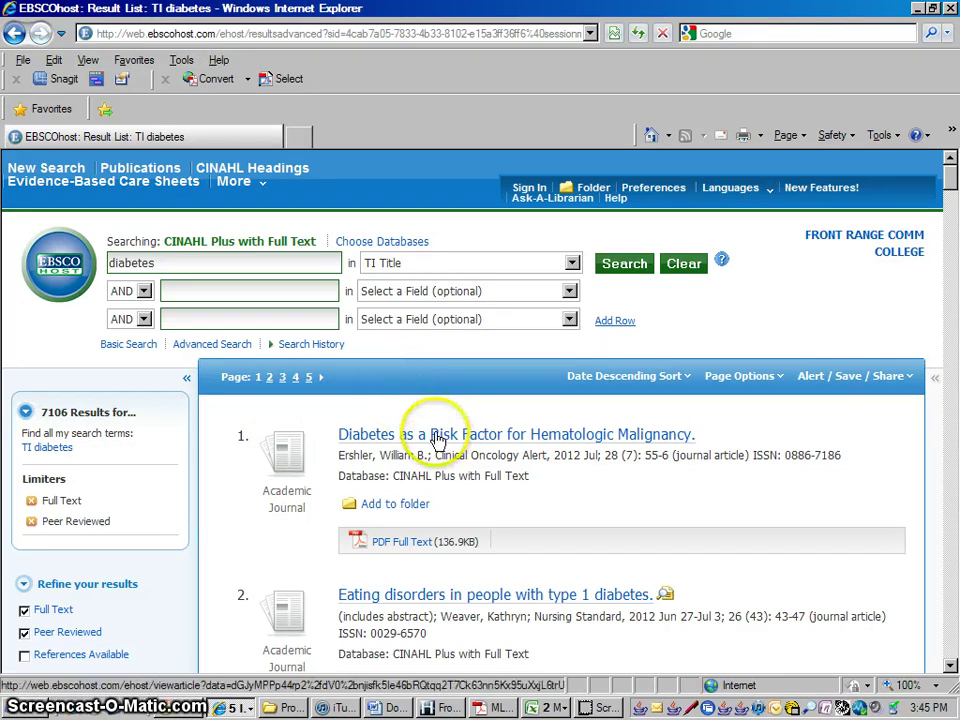
# - Add "type 1" or "type one" as a second TI Title term, leaving 959 results
pyautogui.click(232, 291)
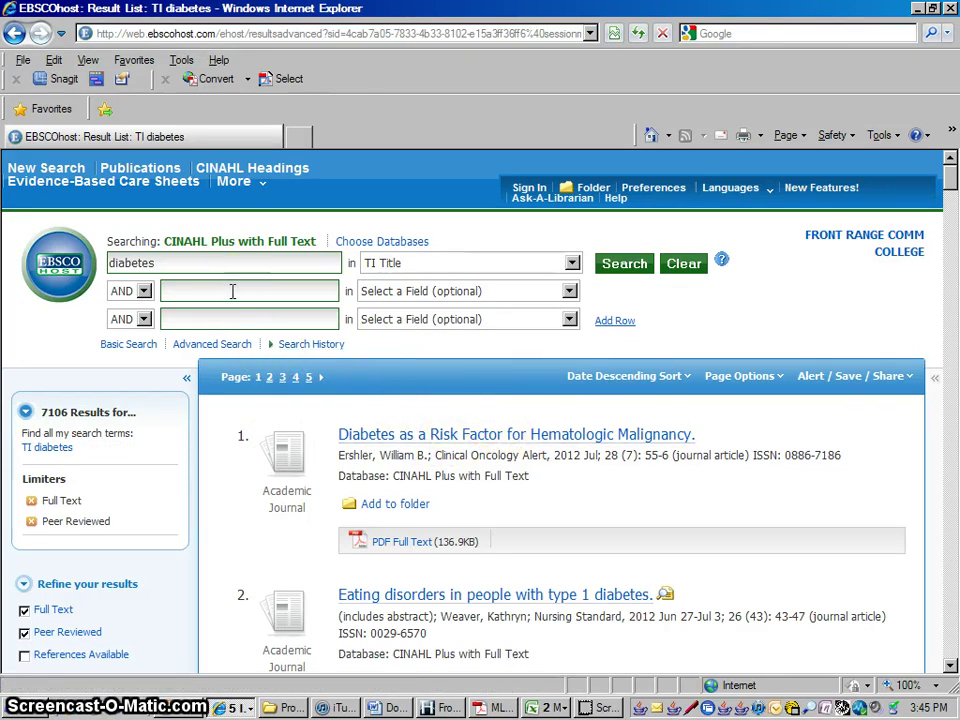
pyautogui.write('"')
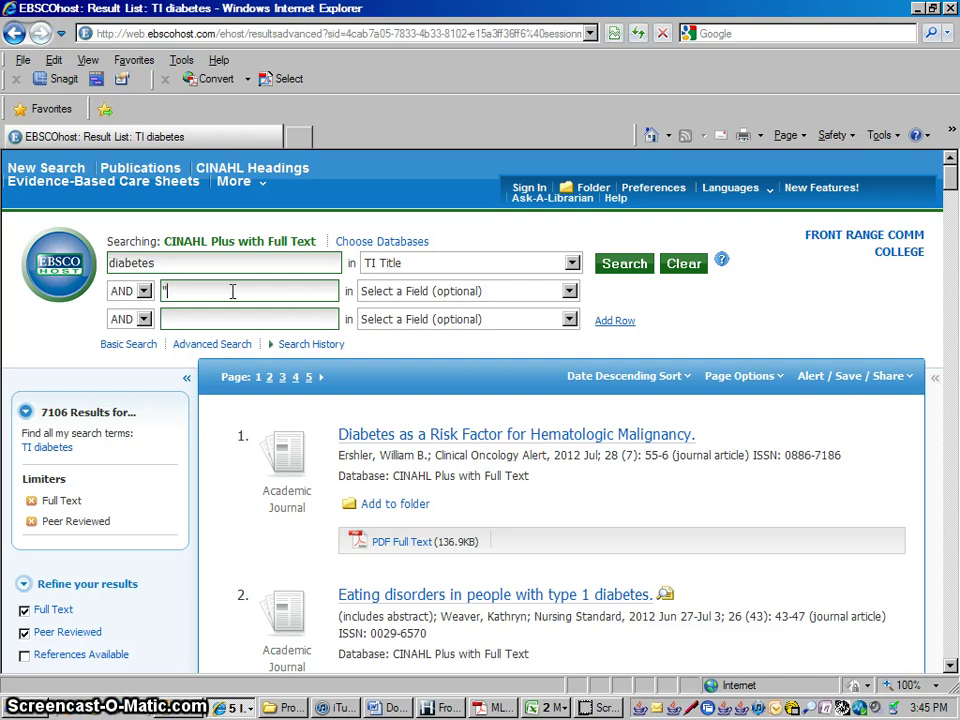
pyautogui.write('typype')
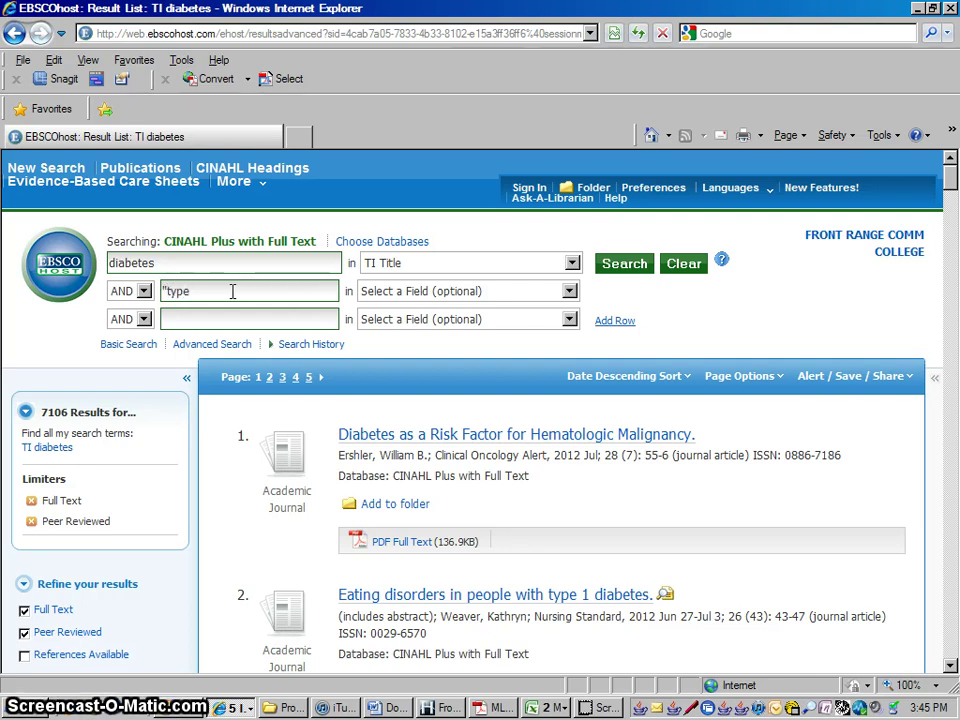
pyautogui.write(' 1" or "type one"')
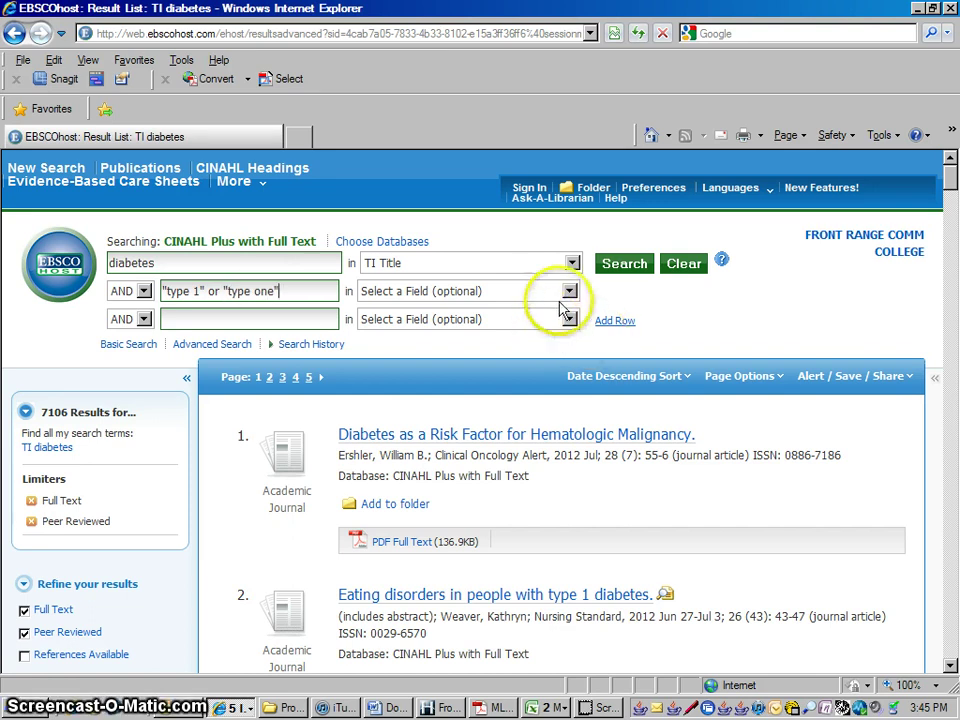
pyautogui.click(618, 266)
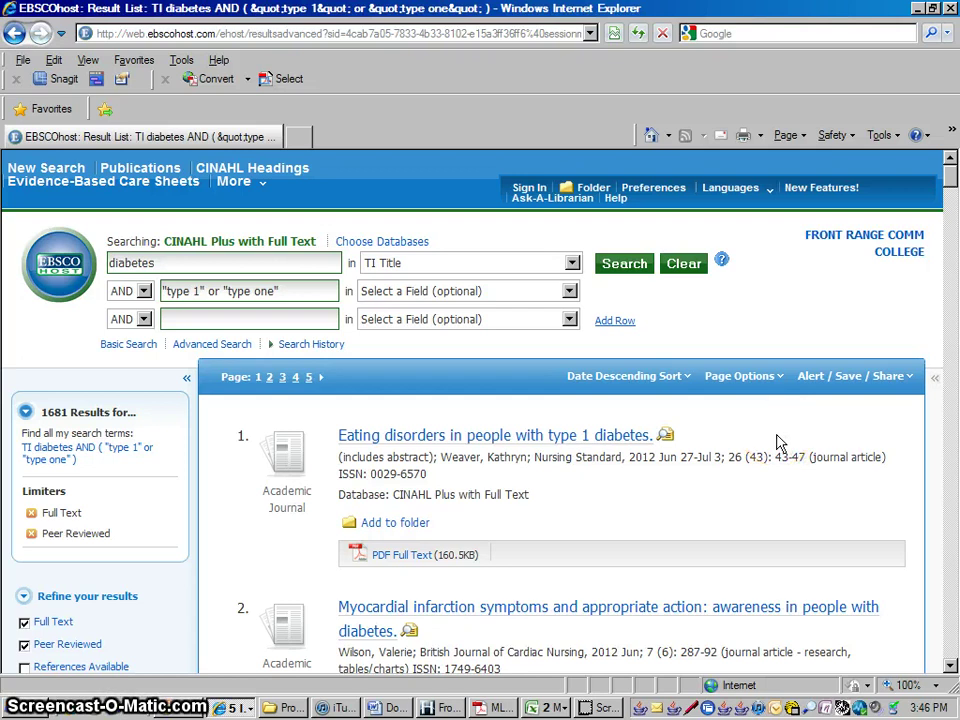
pyautogui.click(569, 291)
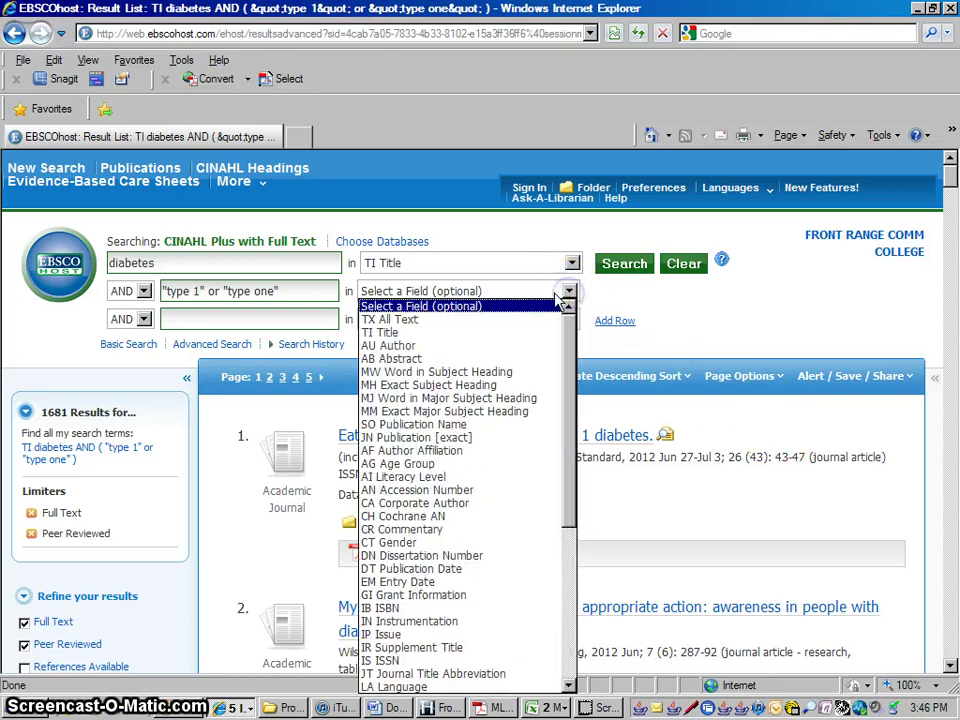
pyautogui.click(430, 332)
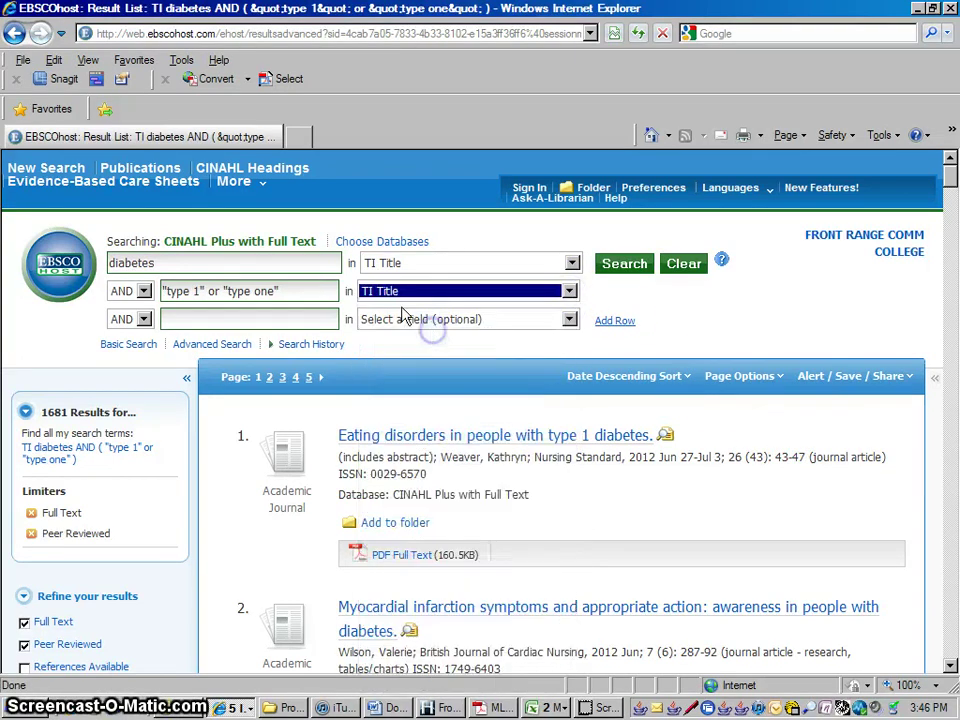
pyautogui.click(624, 266)
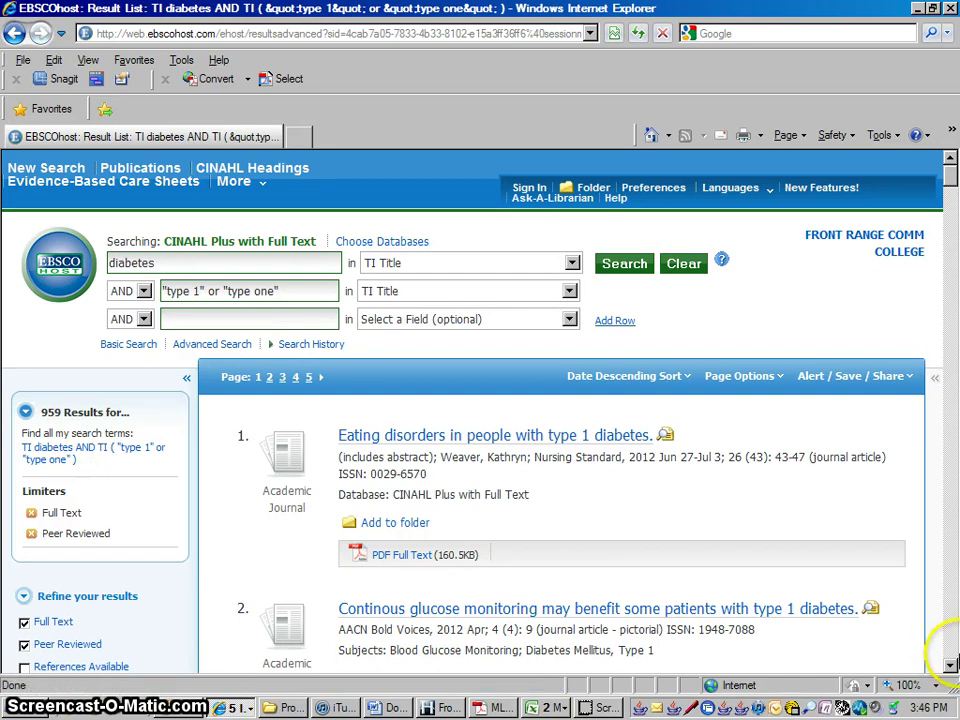
# - Scroll through the 959 results and choose Show More to reveal all search limiters
pyautogui.click(950, 666)
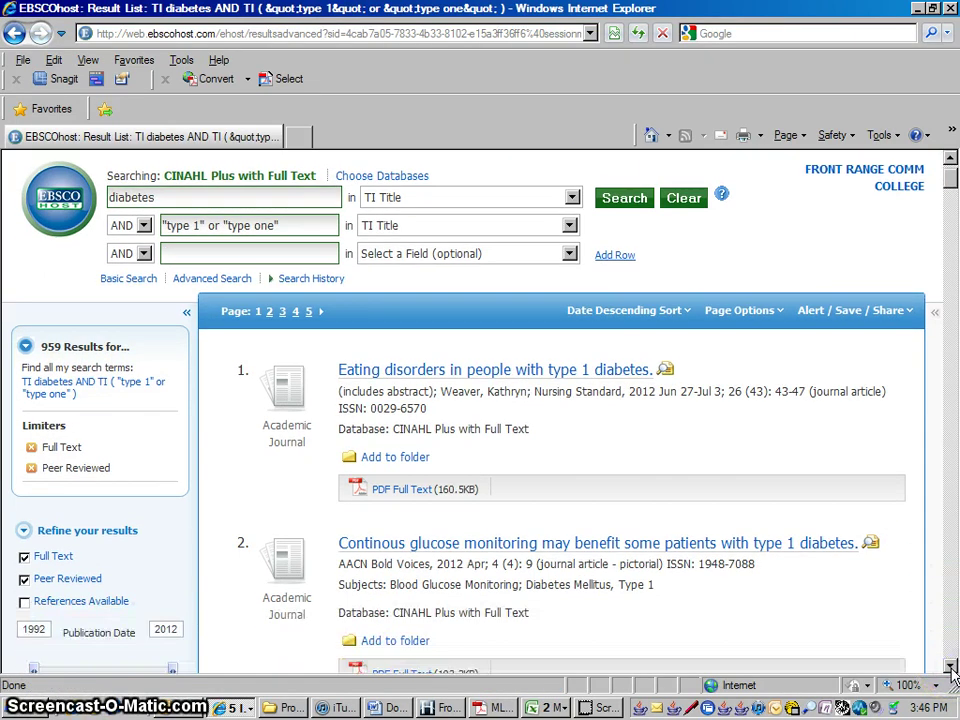
pyautogui.click(950, 666)
pyautogui.click(950, 666)
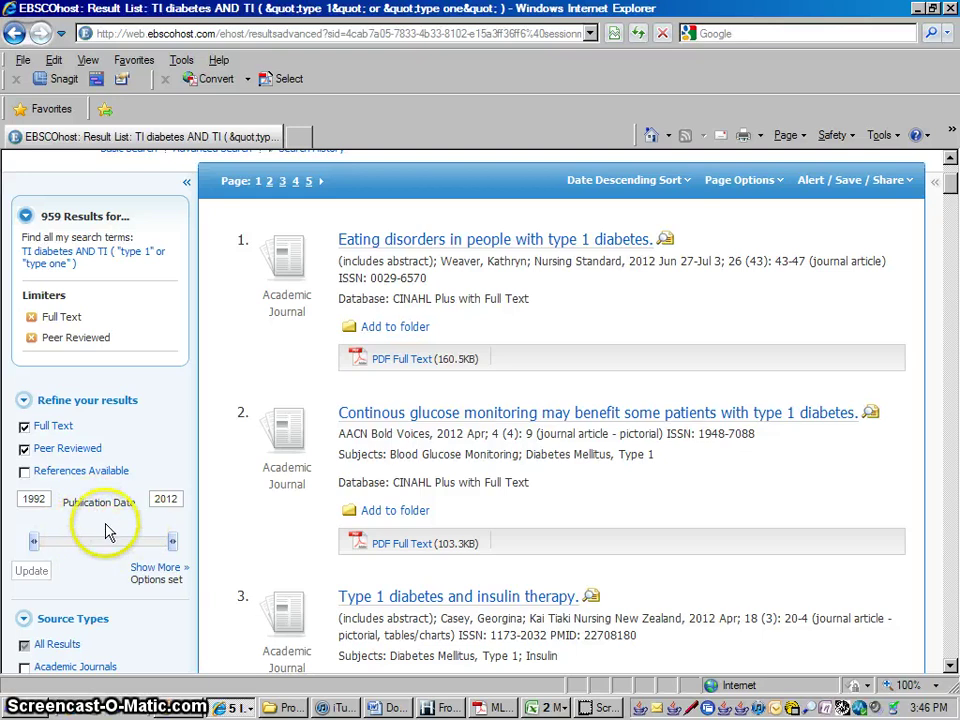
pyautogui.click(951, 665)
pyautogui.click(951, 665)
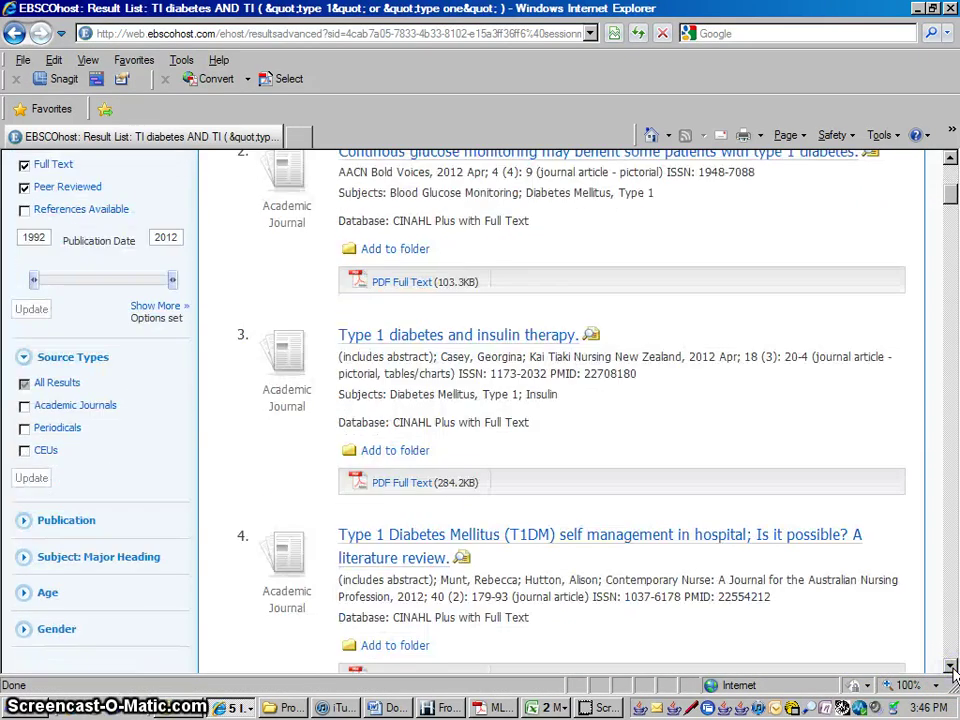
pyautogui.click(951, 665)
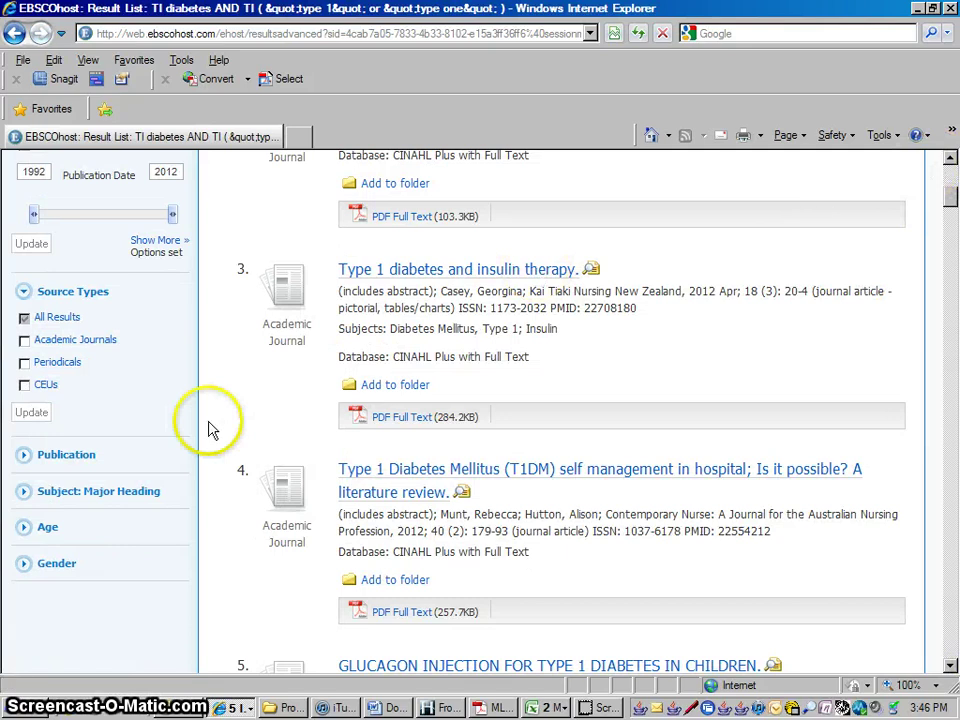
pyautogui.click(951, 162)
pyautogui.click(951, 162)
pyautogui.click(951, 162)
pyautogui.click(951, 162)
pyautogui.click(951, 162)
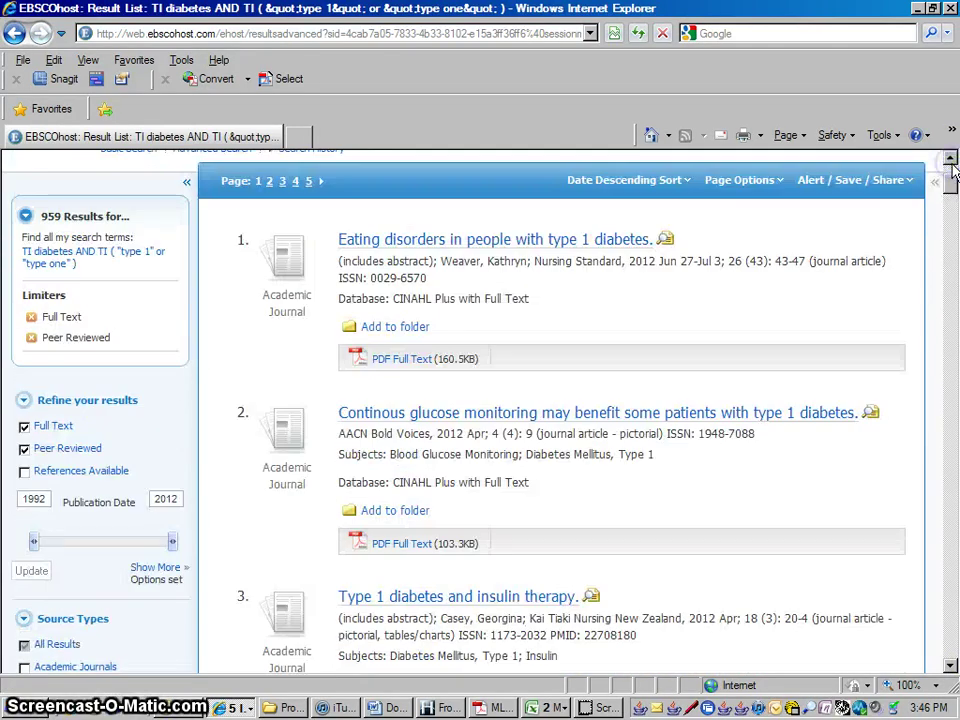
pyautogui.click(155, 576)
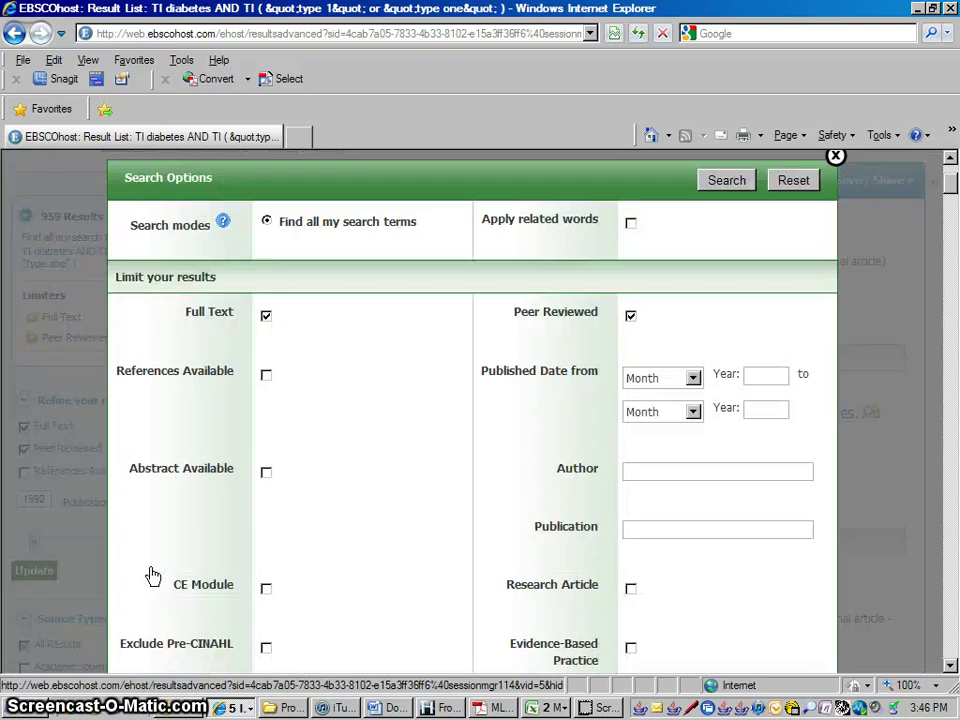
# - Set Number of Pages to greater than 4 and rerun the search, leaving 702 results
pyautogui.click(680, 470)
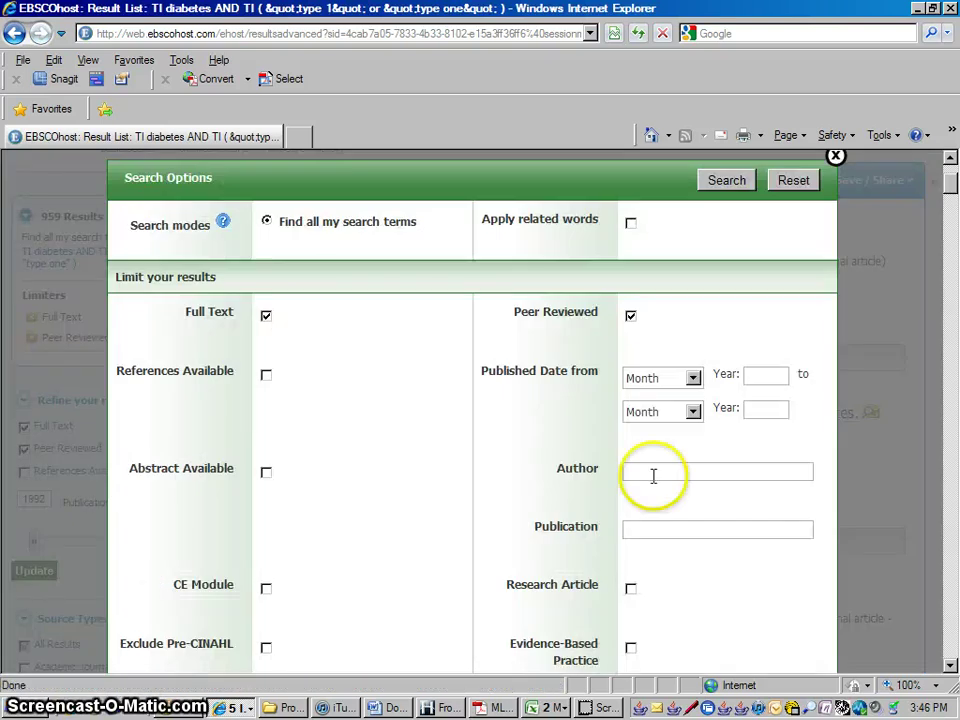
pyautogui.click(950, 665)
pyautogui.click(950, 668)
pyautogui.click(950, 668)
pyautogui.click(950, 668)
pyautogui.click(950, 668)
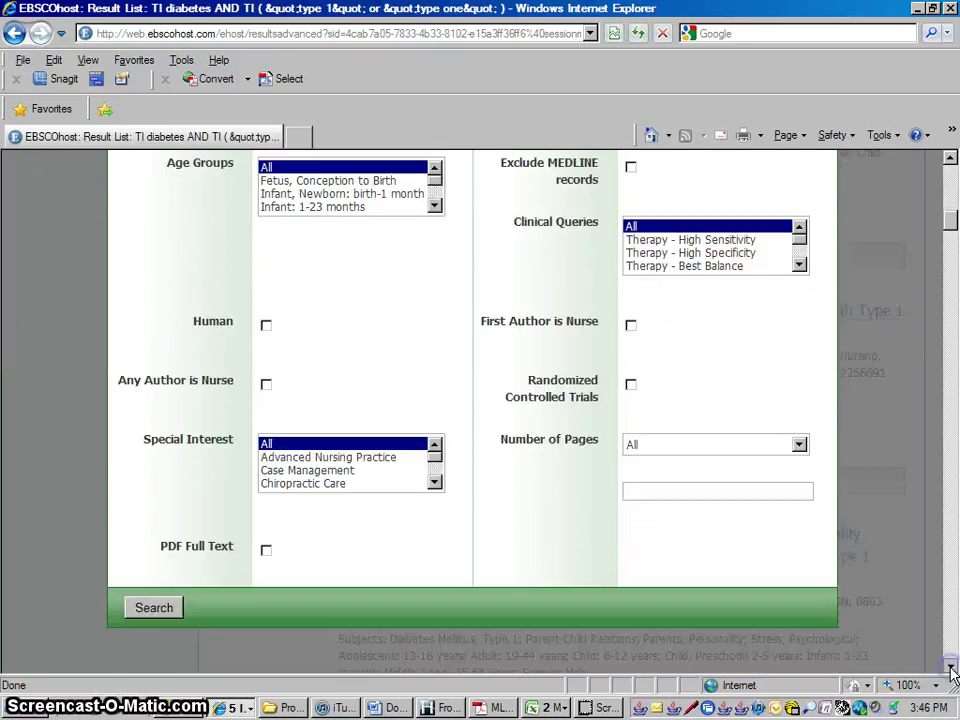
pyautogui.click(799, 445)
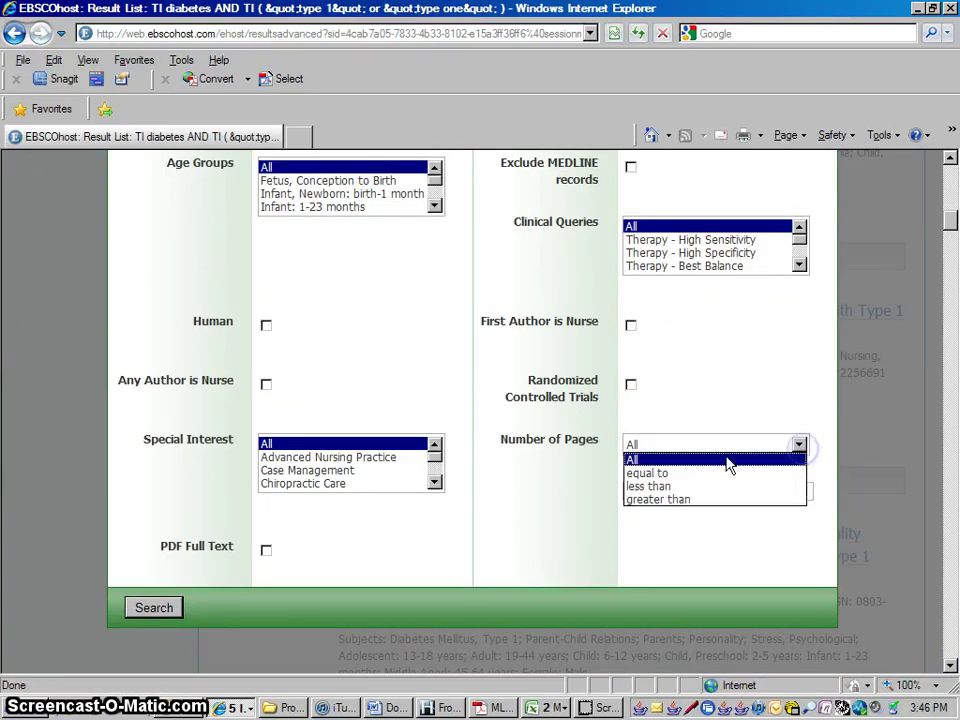
pyautogui.click(688, 499)
pyautogui.click(698, 490)
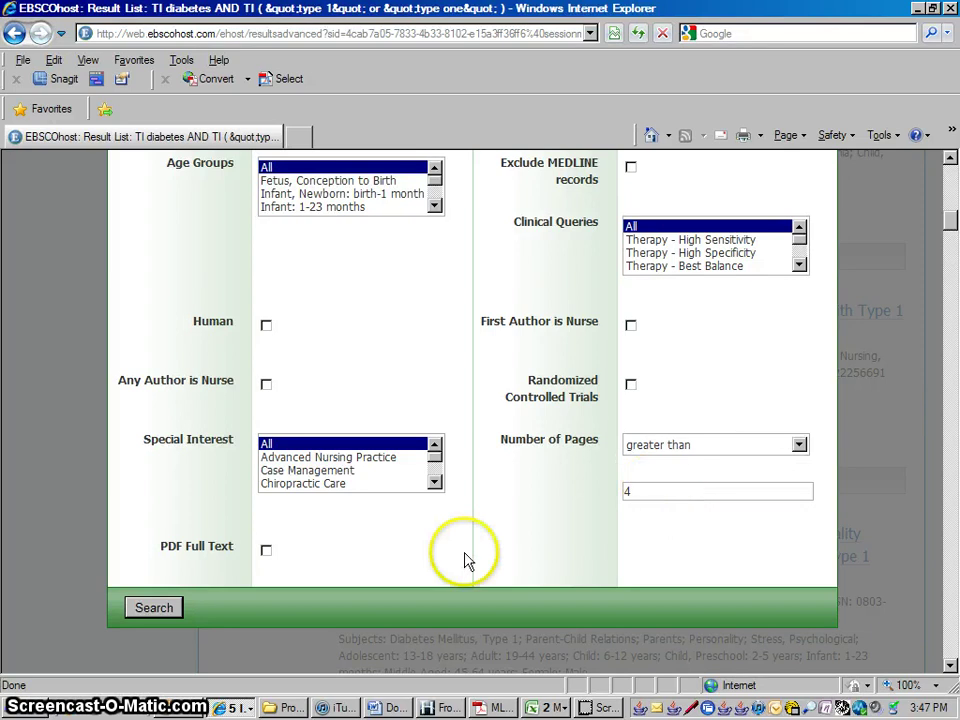
pyautogui.click(172, 608)
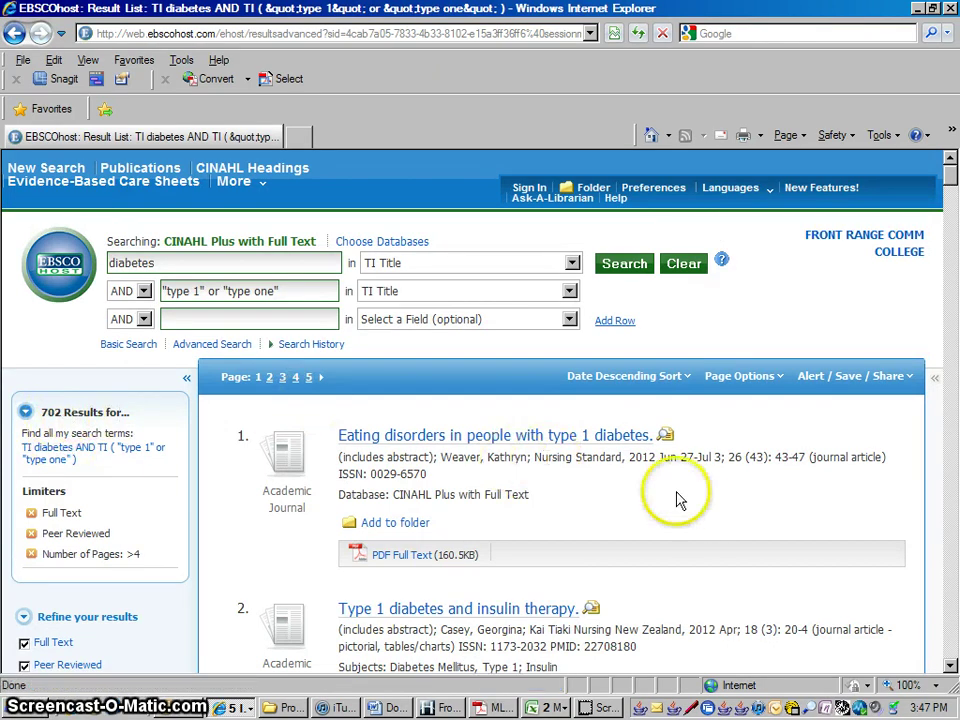
# - Open the 'Eating disorders in people with type 1 diabetes' record and its PDF Full Text
pyautogui.click(527, 439)
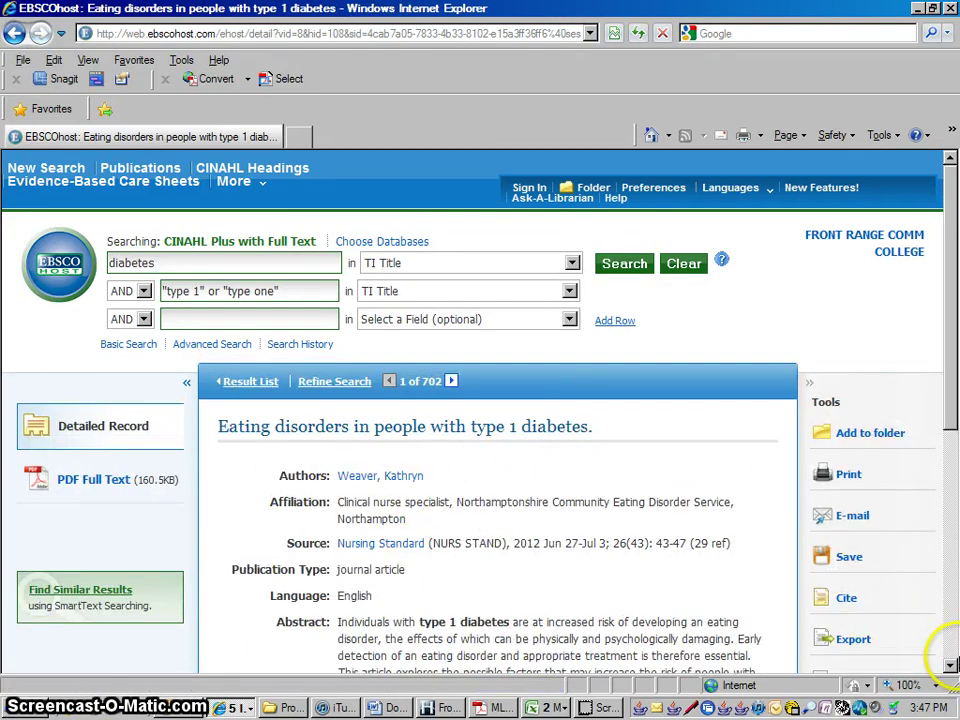
pyautogui.click(951, 665)
pyautogui.click(951, 665)
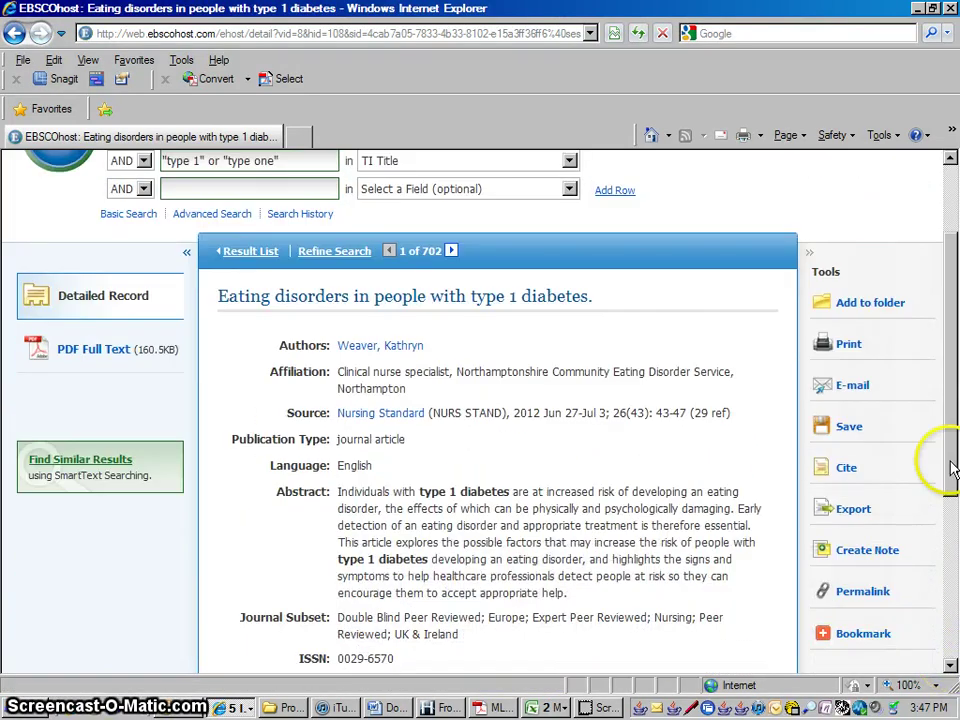
pyautogui.moveTo(951, 470); pyautogui.dragTo(946, 426)
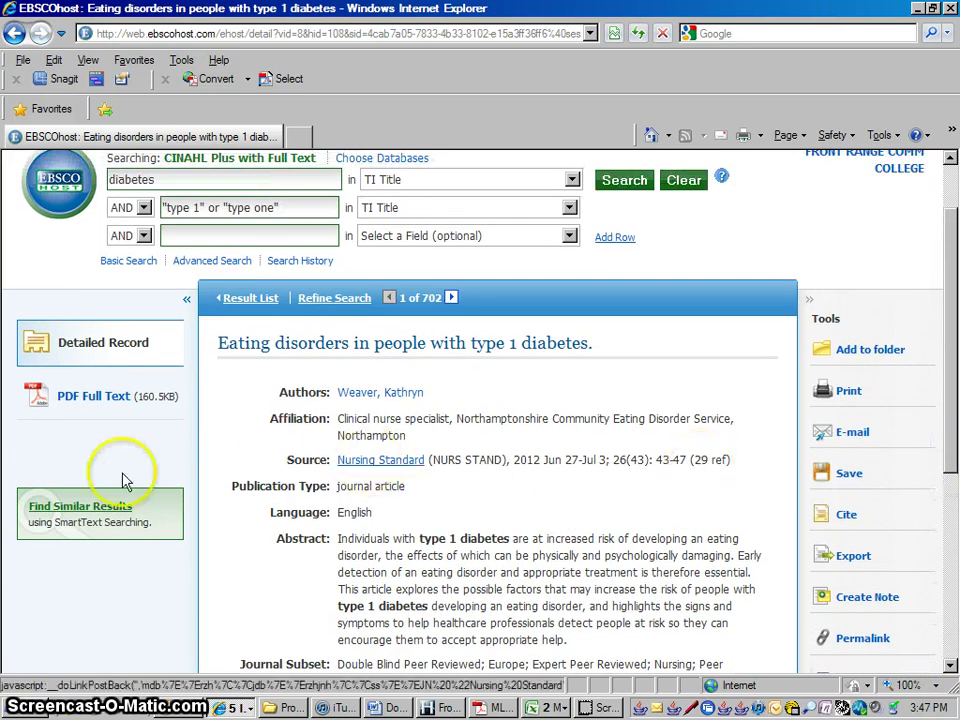
pyautogui.click(93, 400)
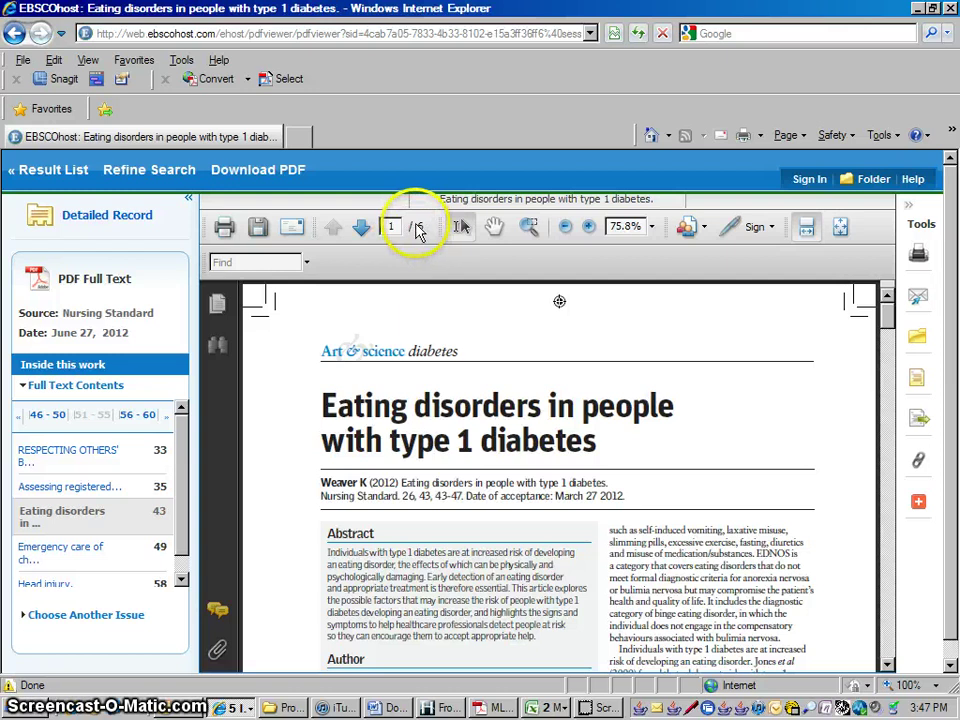
pyautogui.moveTo(891, 323)
pyautogui.mouseDown()
pyautogui.moveTo(896, 396)
pyautogui.moveTo(891, 302)
pyautogui.mouseUp()
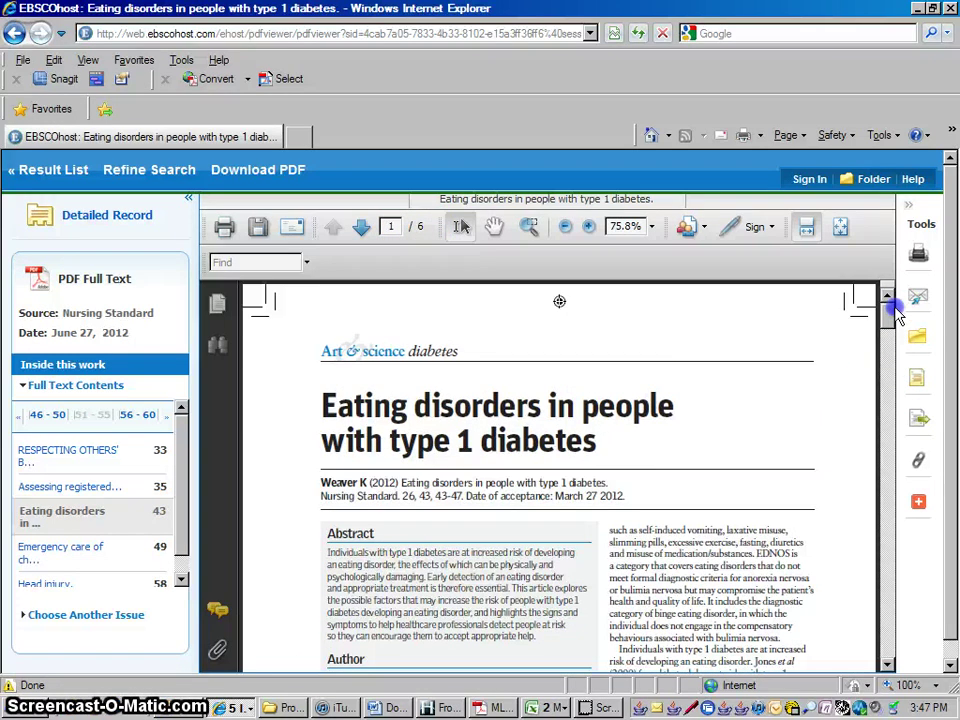
# - Try the PDF's Save and Print options, cancelling both dialogs
pyautogui.click(257, 225)
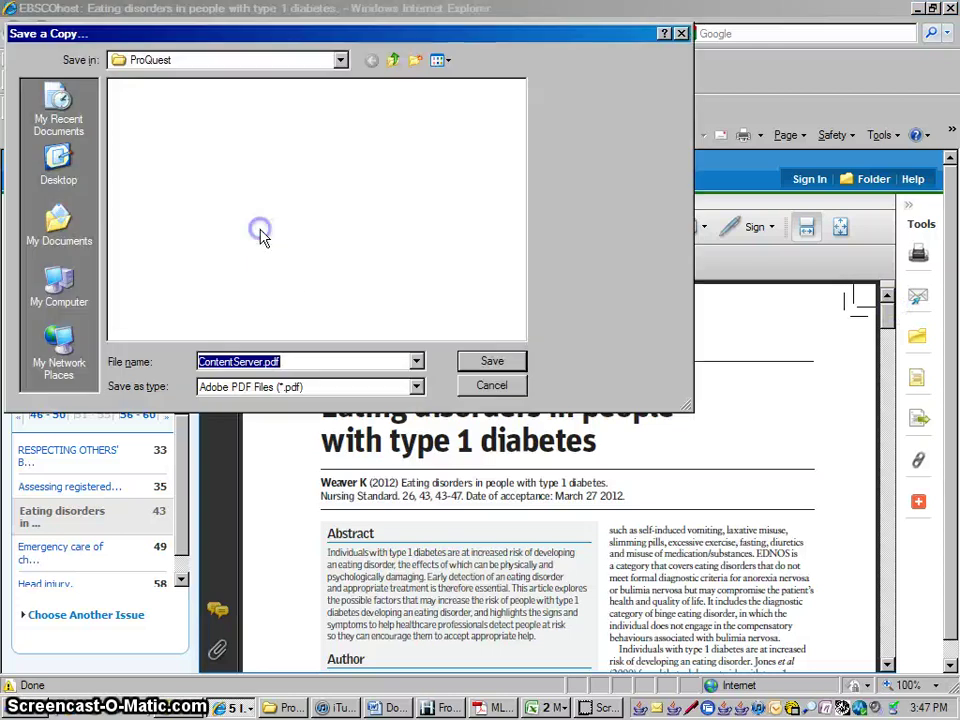
pyautogui.click(487, 385)
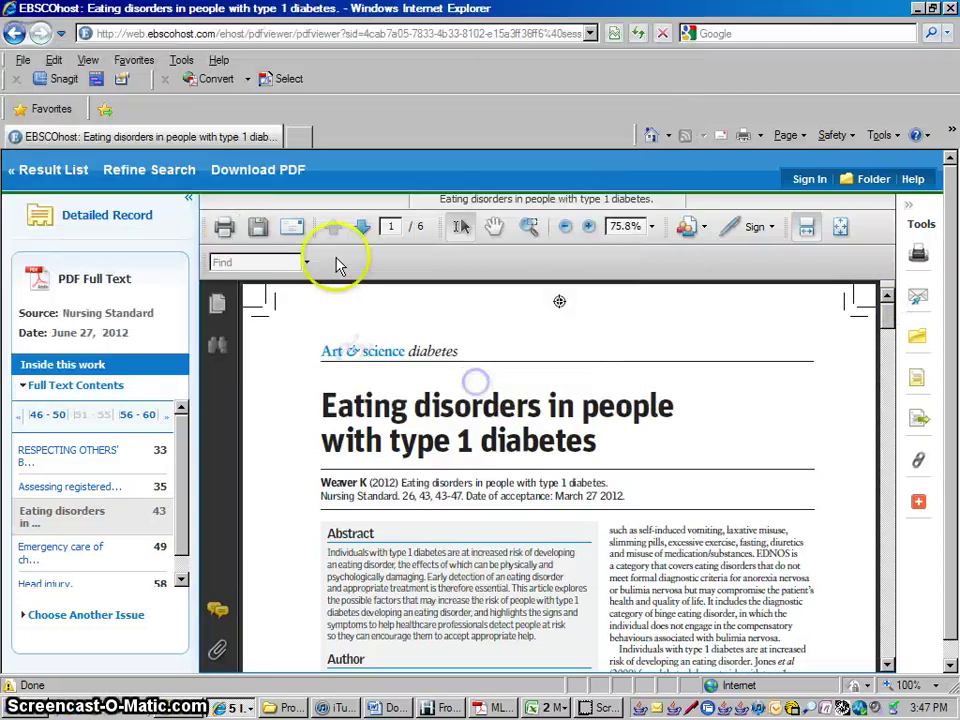
pyautogui.click(224, 228)
pyautogui.click(640, 574)
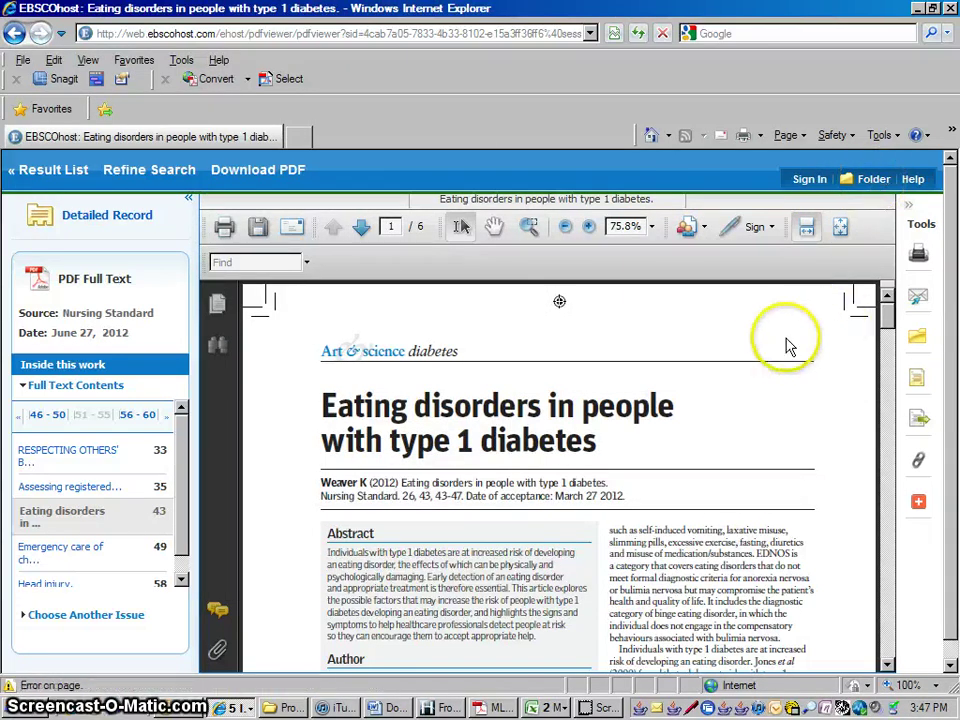
pyautogui.click(920, 300)
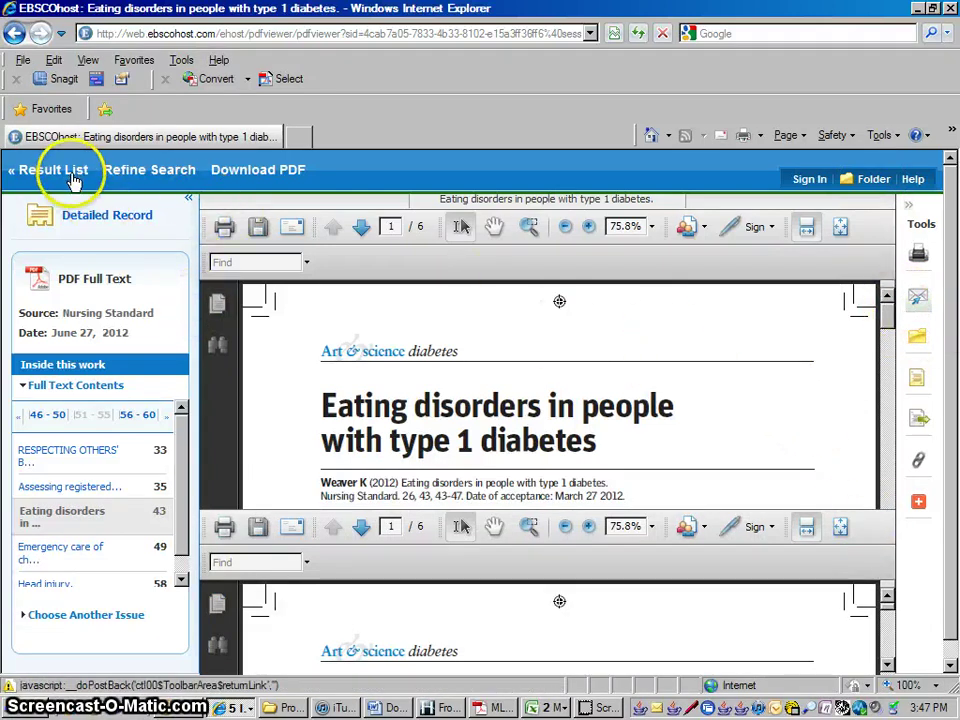
# - Return to the detailed record and show its Cite panel of citation formats
pyautogui.click(14, 34)
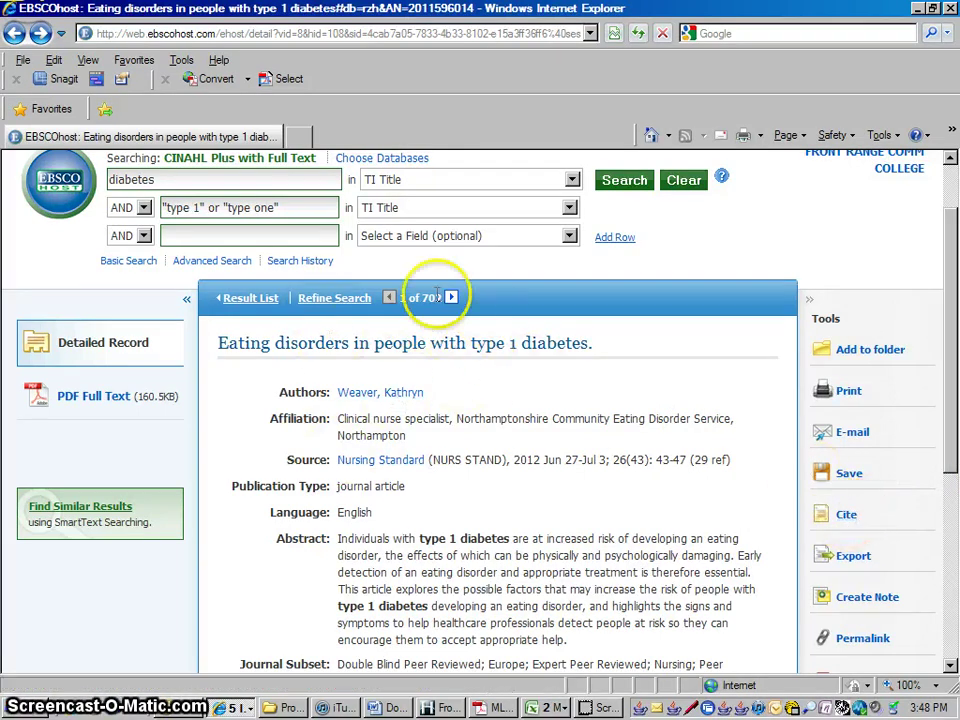
pyautogui.click(846, 519)
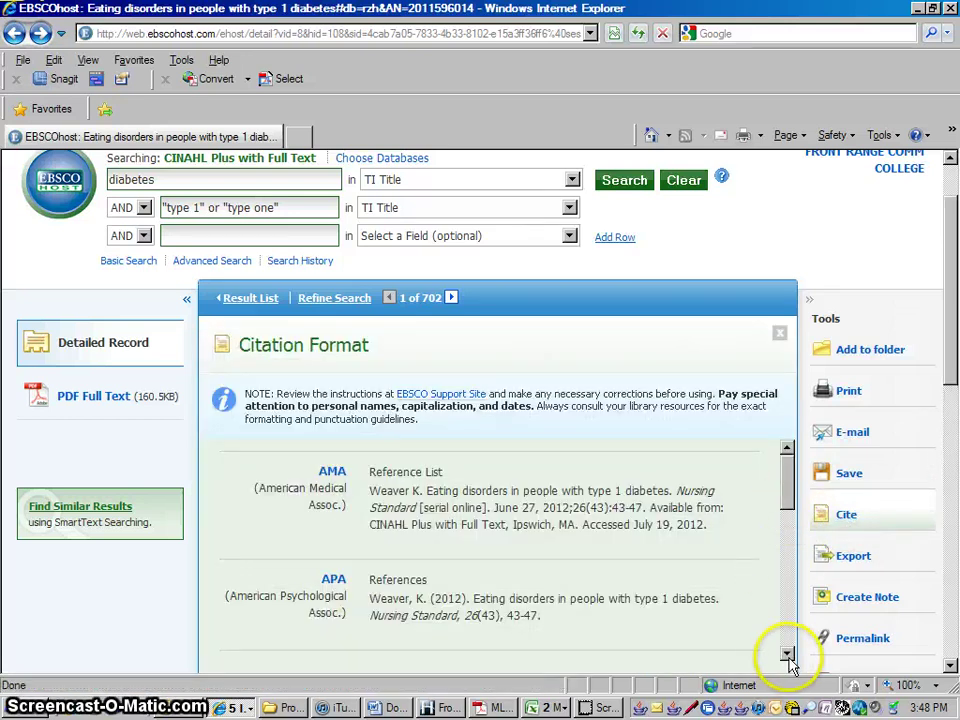
pyautogui.click(788, 655)
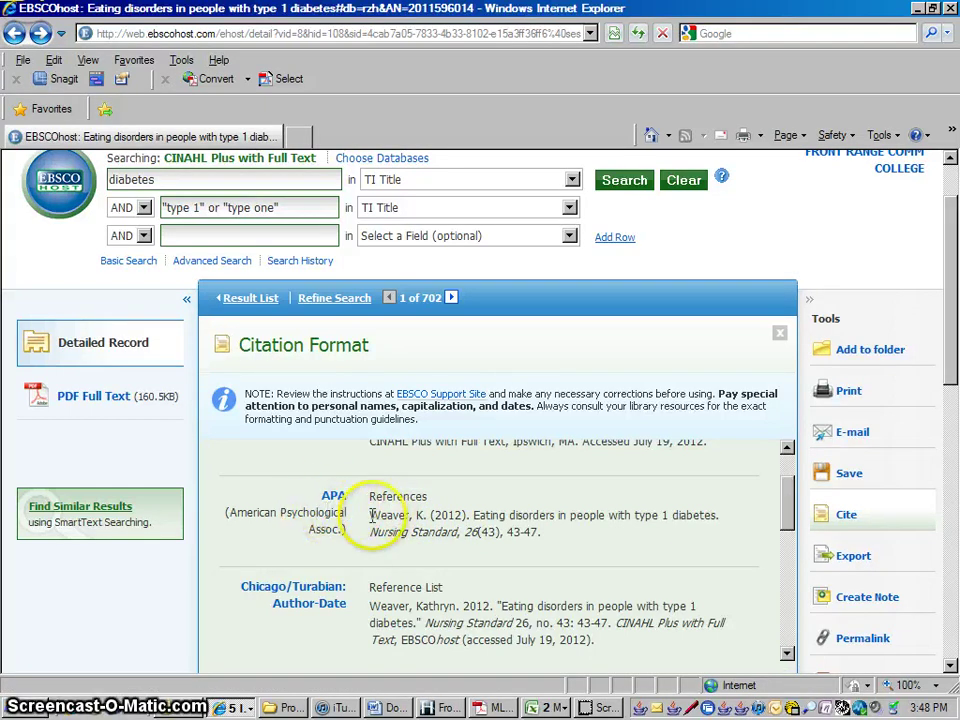
# - Select and copy the complete APA citation
pyautogui.moveTo(372, 515); pyautogui.dragTo(451, 515)
pyautogui.moveTo(576, 515); pyautogui.dragTo(576, 532)
pyautogui.hotkey('ctrl', 'c')
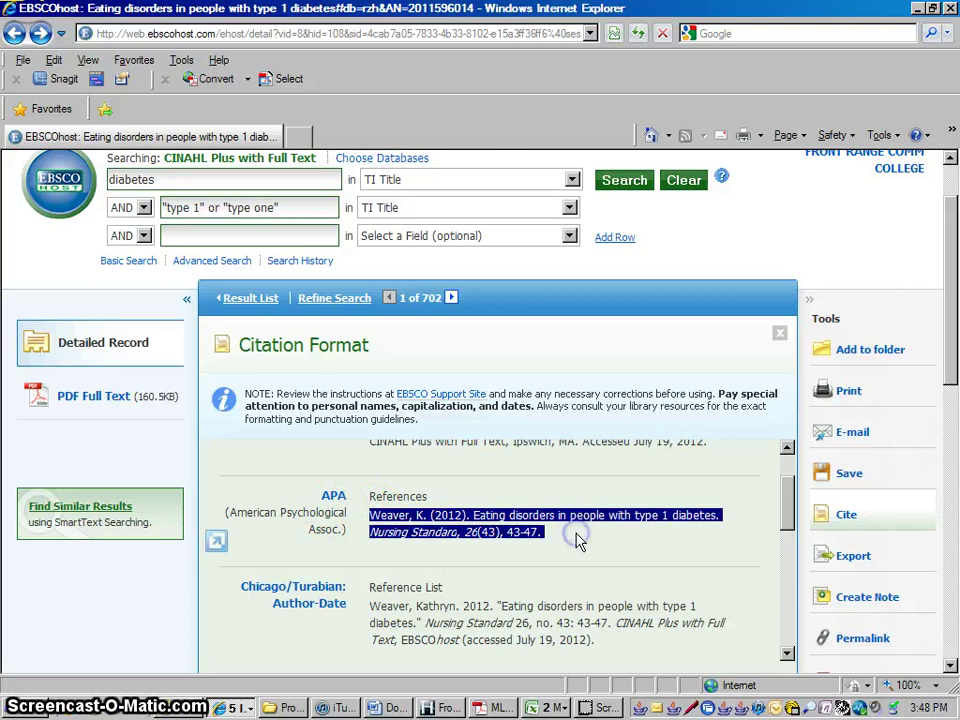
pyautogui.click(452, 689)
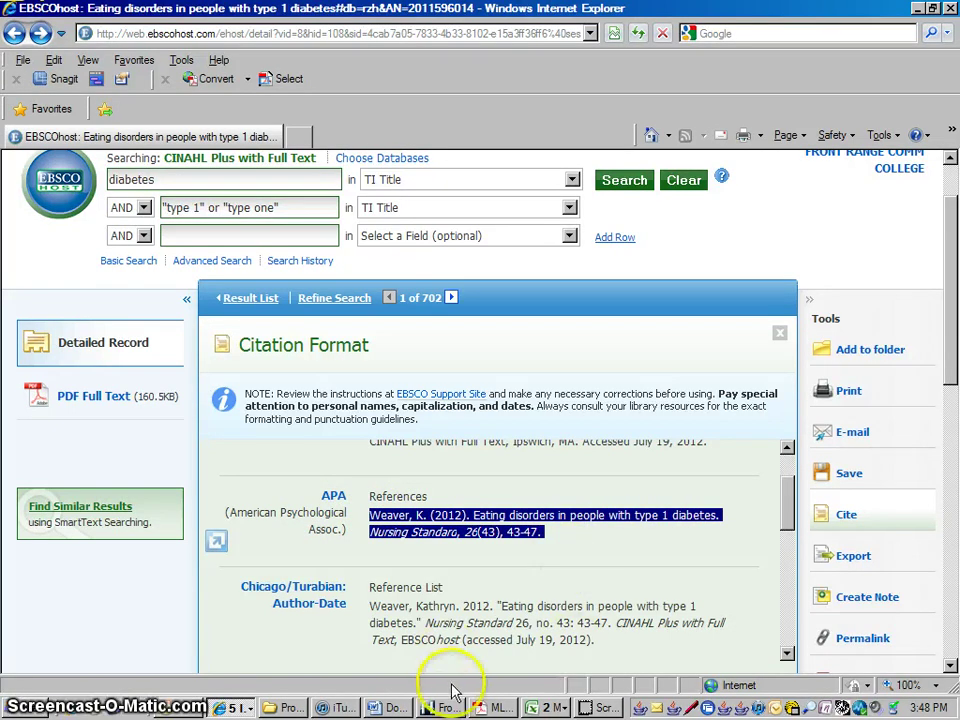
pyautogui.click(400, 708)
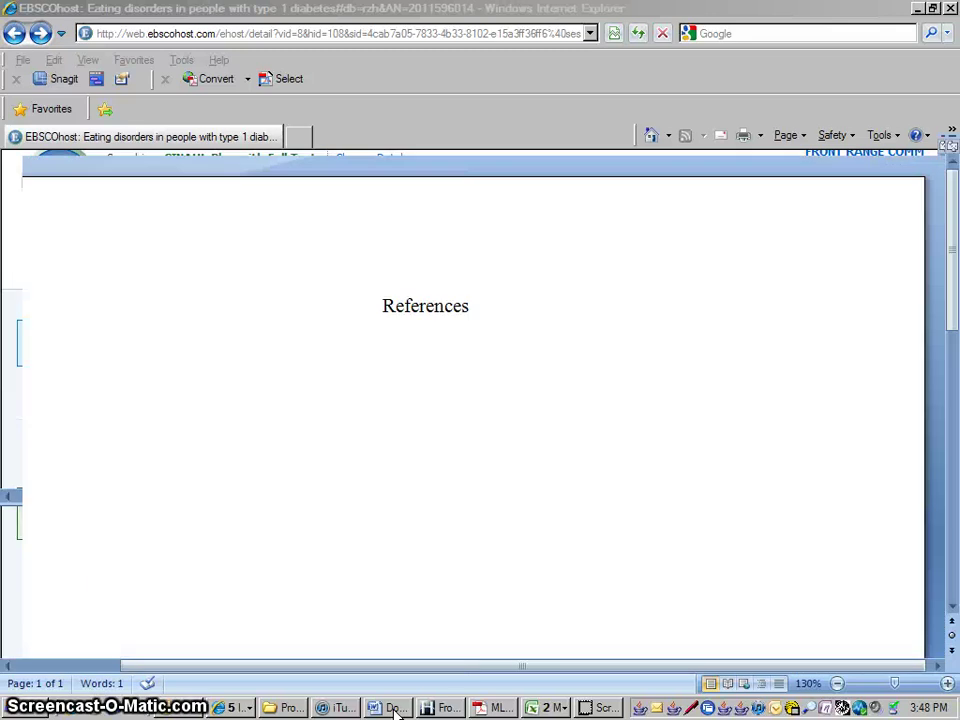
# - Paste the copied APA citation on the line beneath the Word document's References heading
pyautogui.click(397, 708)
pyautogui.click(397, 708)
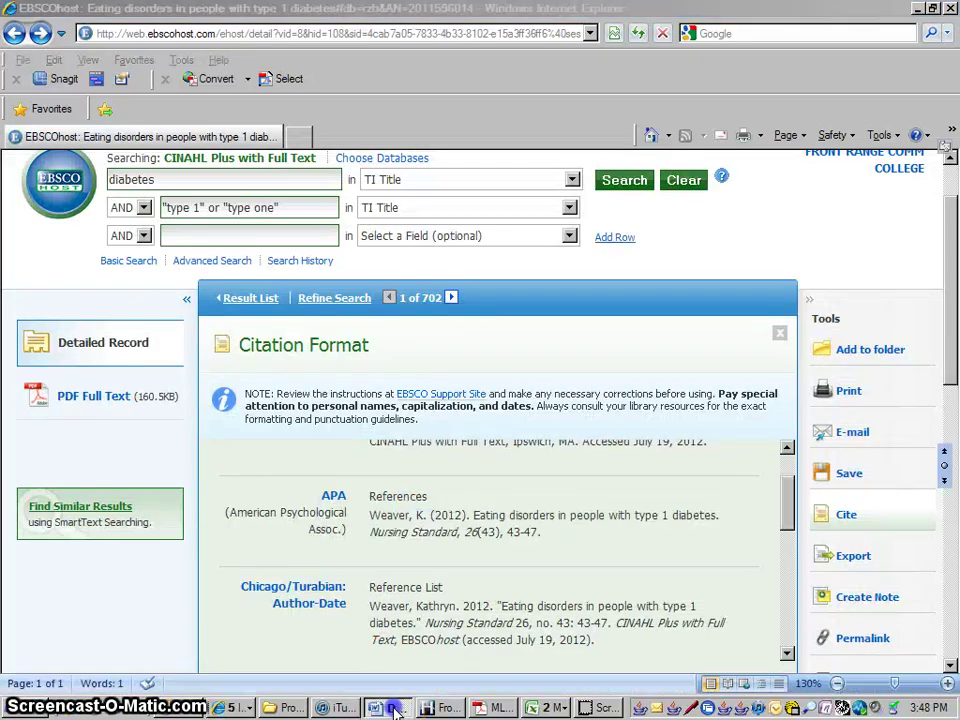
pyautogui.moveTo(197, 672); pyautogui.dragTo(133, 651)
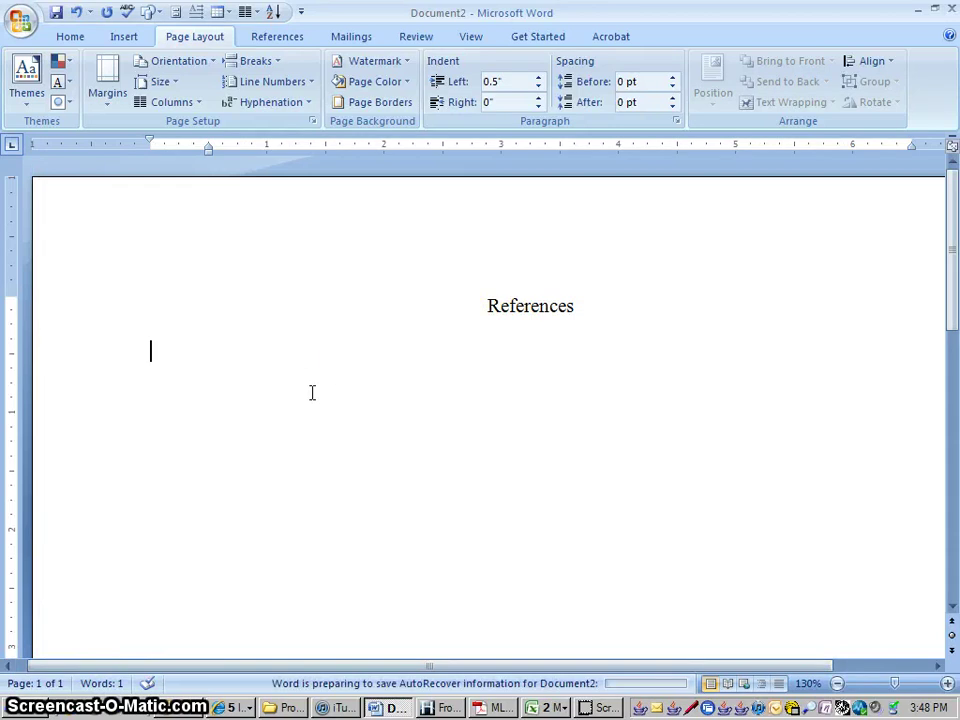
pyautogui.click(273, 381)
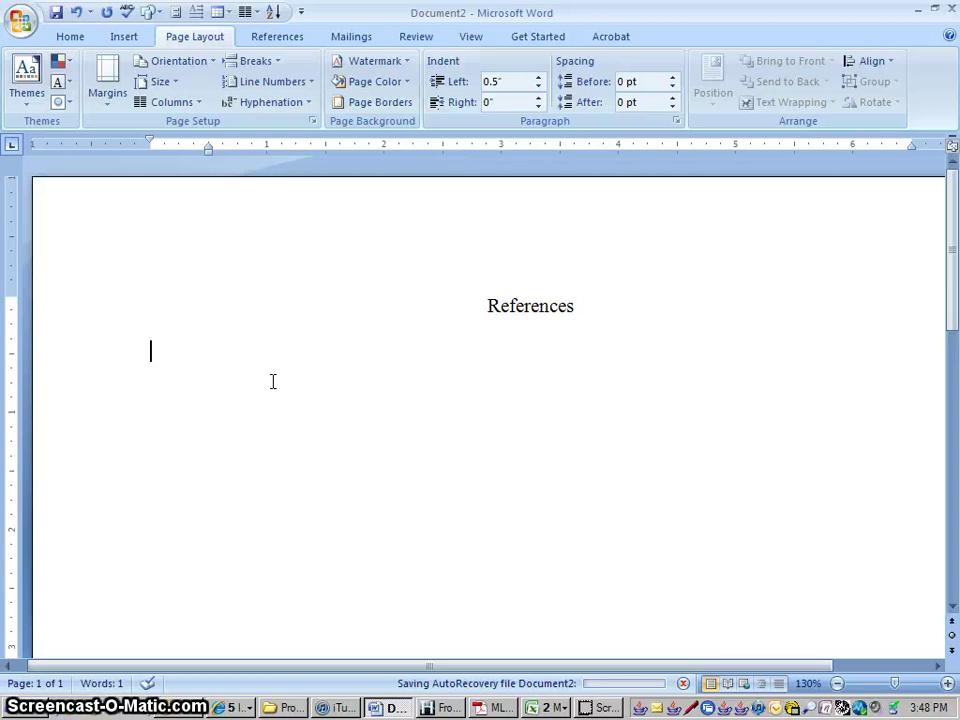
pyautogui.hotkey('ctrl', 'v')
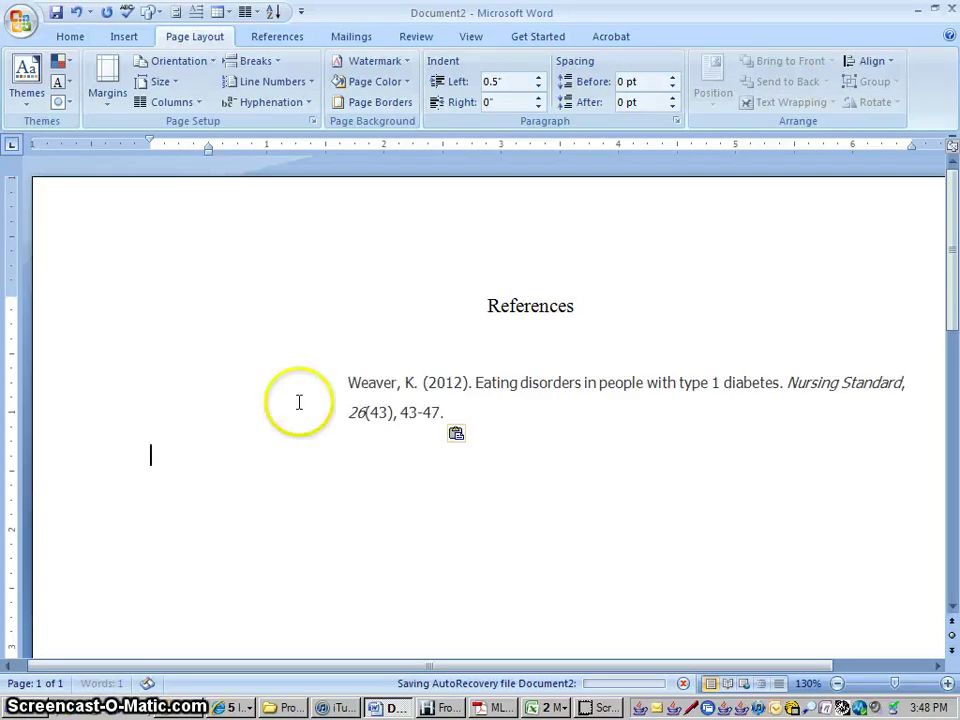
# - Set the whole citation paragraph in Times New Roman 12 pt and bring up its Paragraph settings
pyautogui.click(348, 383)
pyautogui.tripleClick(430, 391)
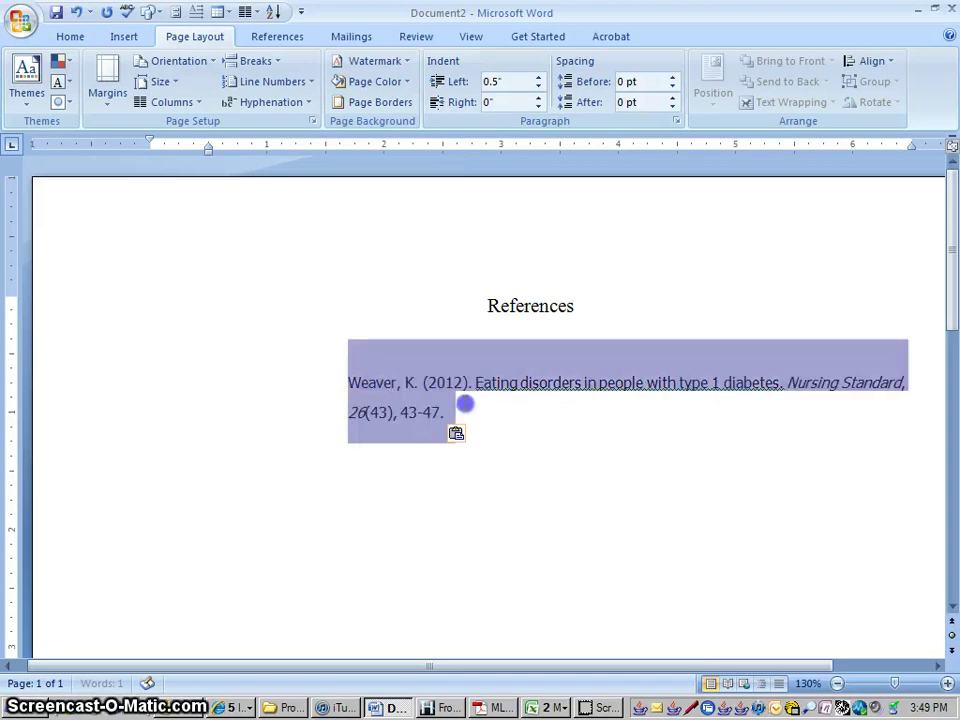
pyautogui.click(68, 44)
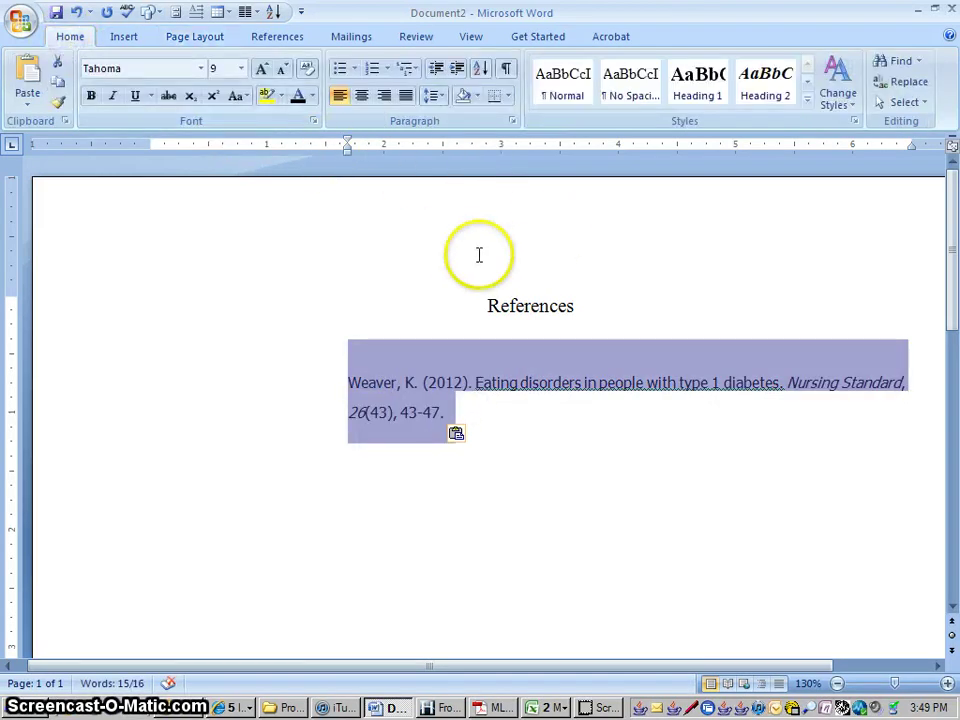
pyautogui.click(202, 69)
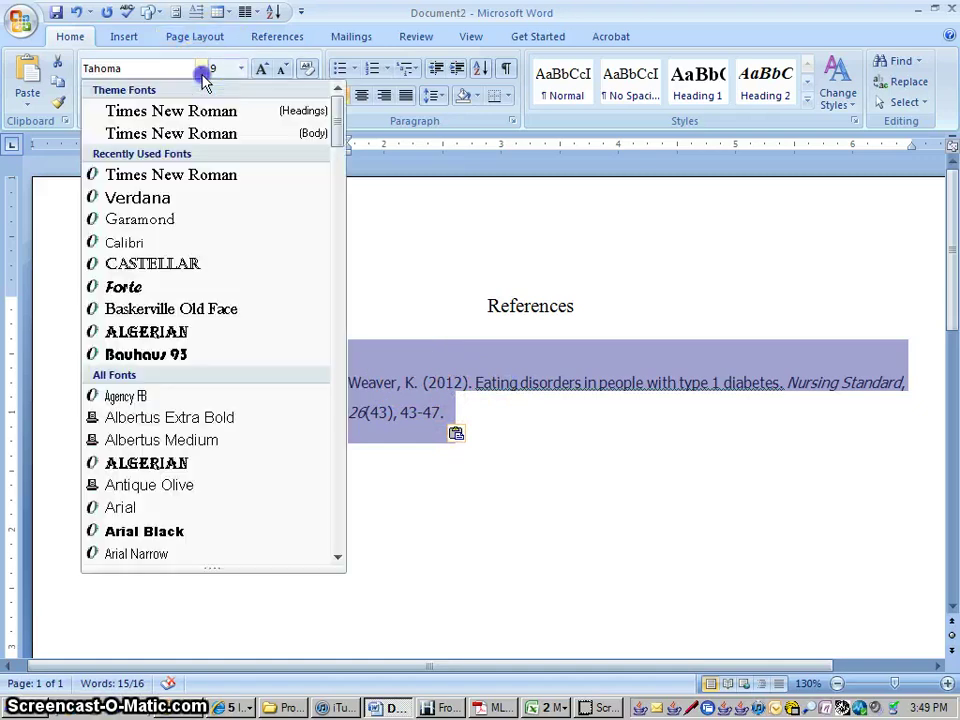
pyautogui.click(154, 134)
pyautogui.click(241, 69)
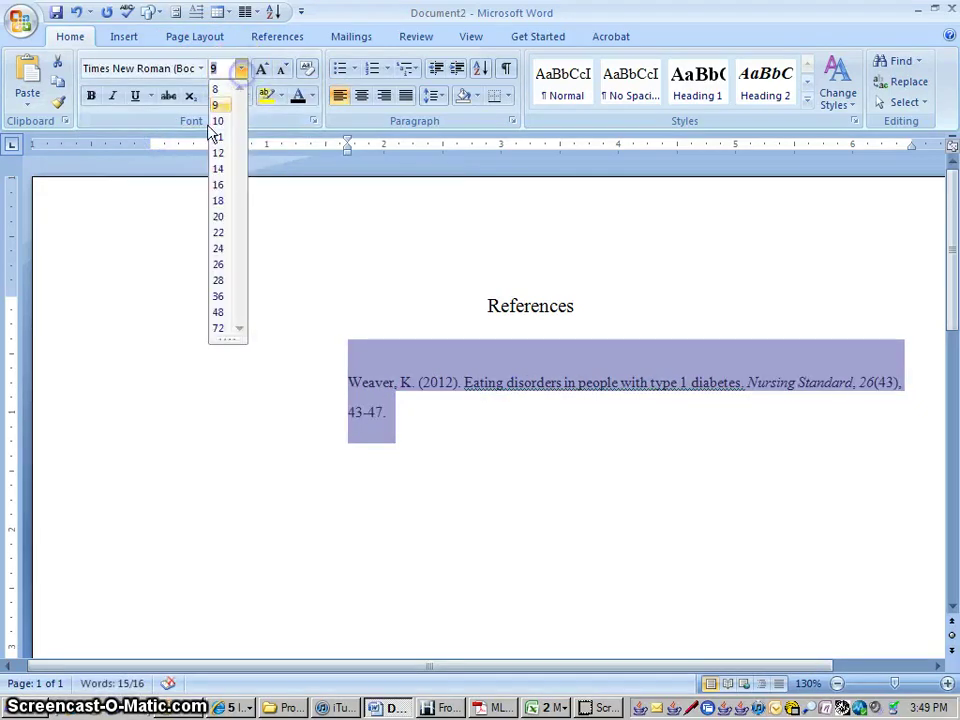
pyautogui.click(217, 155)
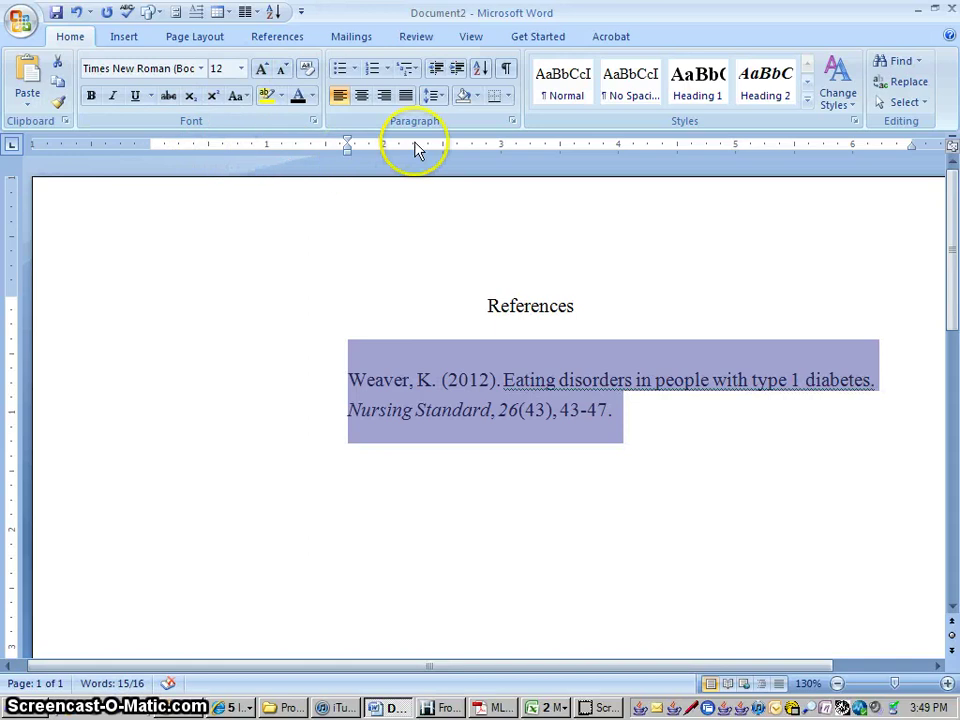
pyautogui.click(512, 122)
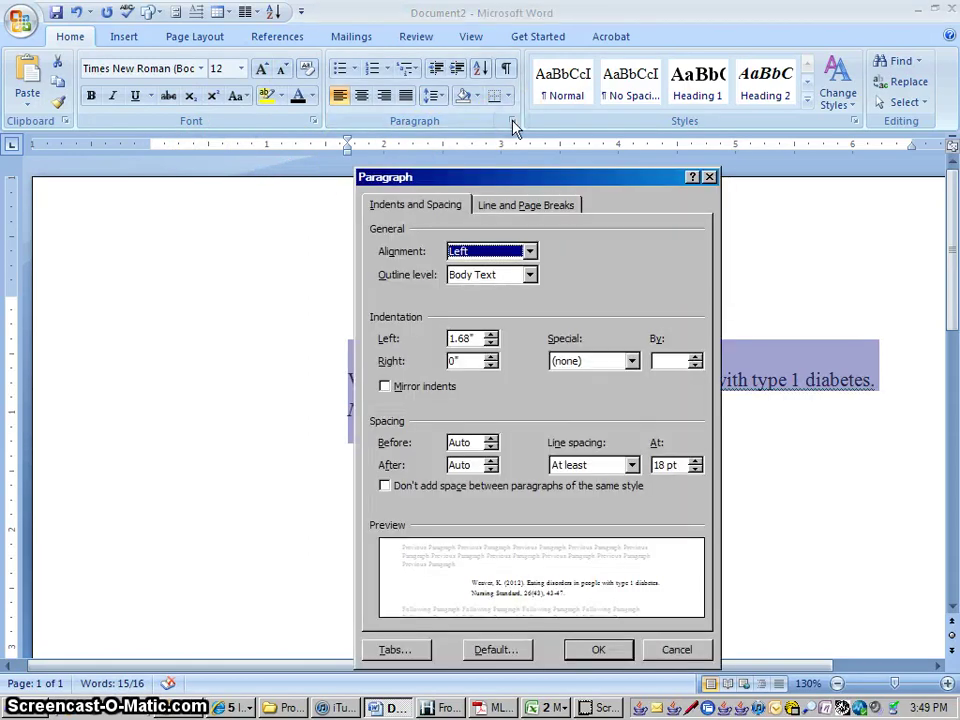
# - Give the citation a hanging indent and bring its left indent down to 0"
pyautogui.click(630, 365)
pyautogui.click(632, 366)
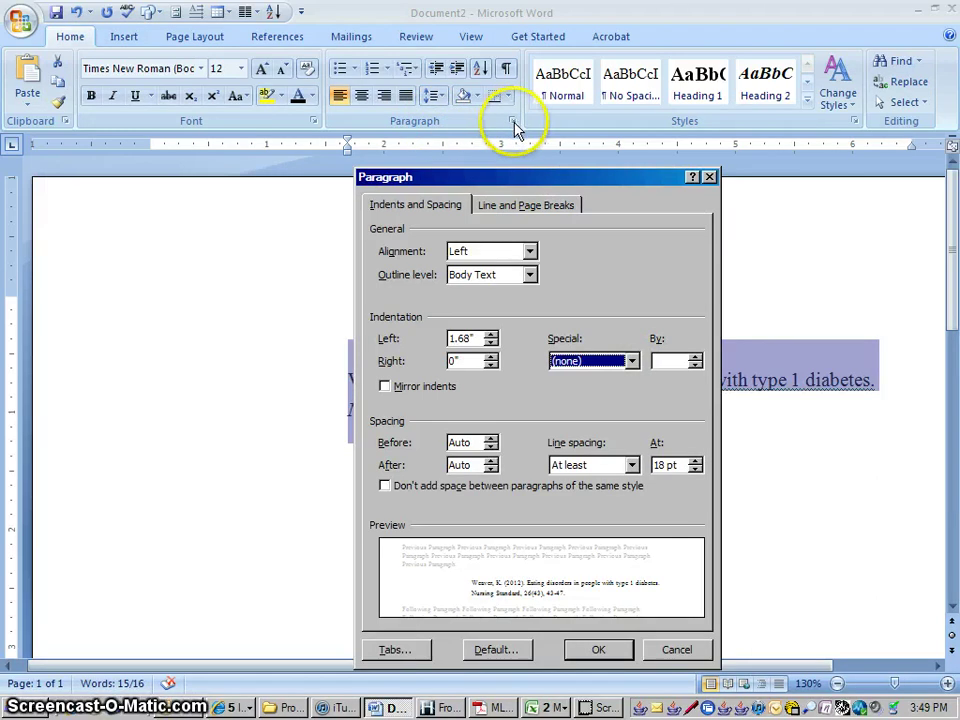
pyautogui.click(630, 363)
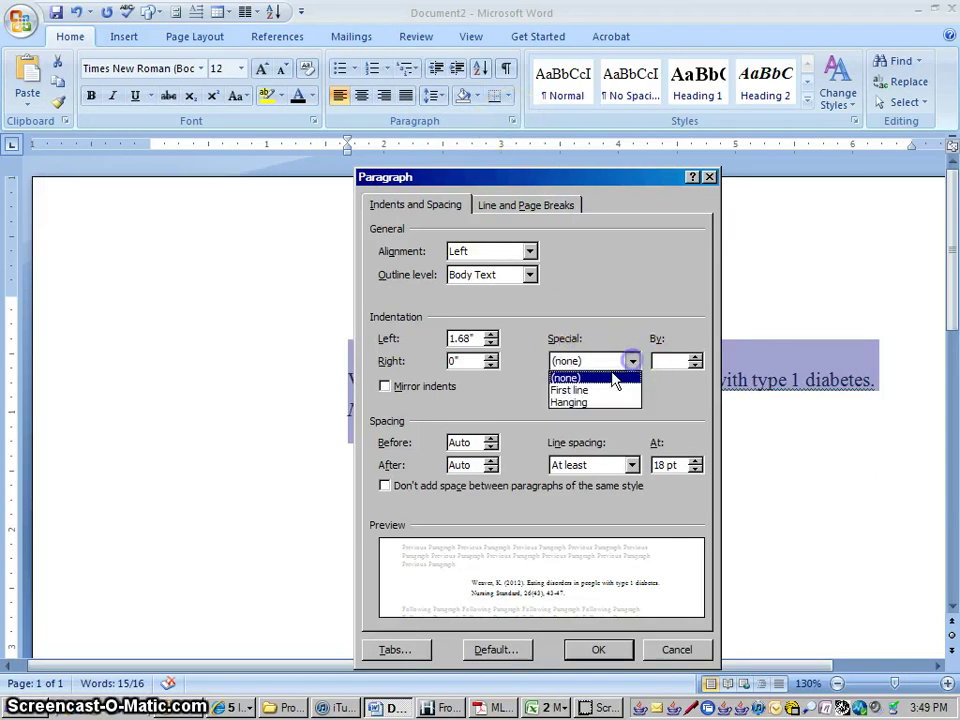
pyautogui.click(595, 403)
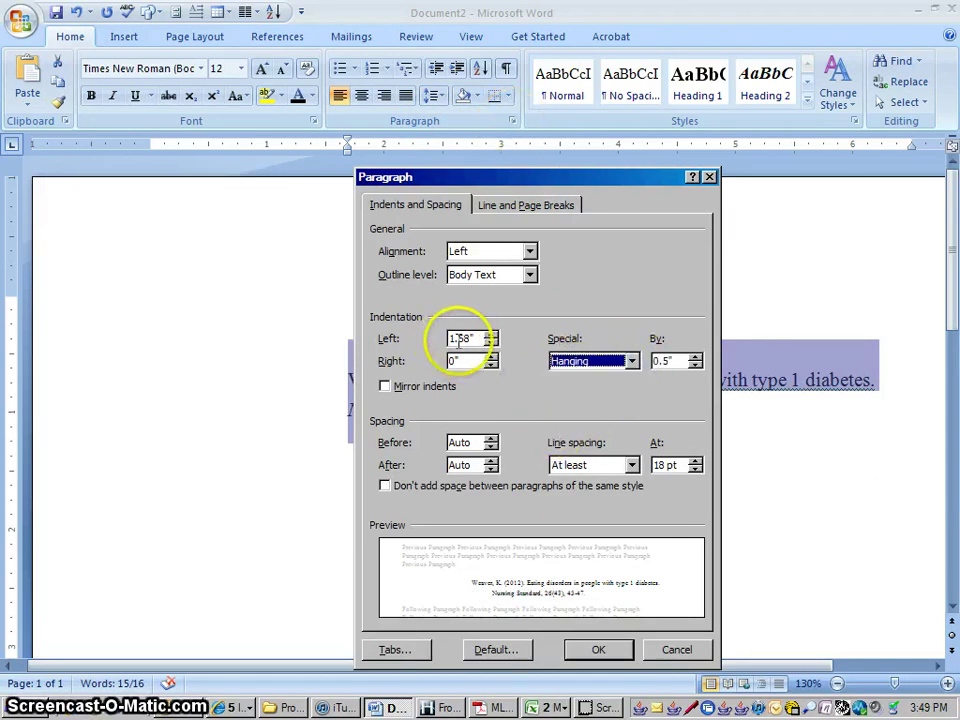
pyautogui.click(491, 343)
pyautogui.click(491, 343)
pyautogui.click(491, 343)
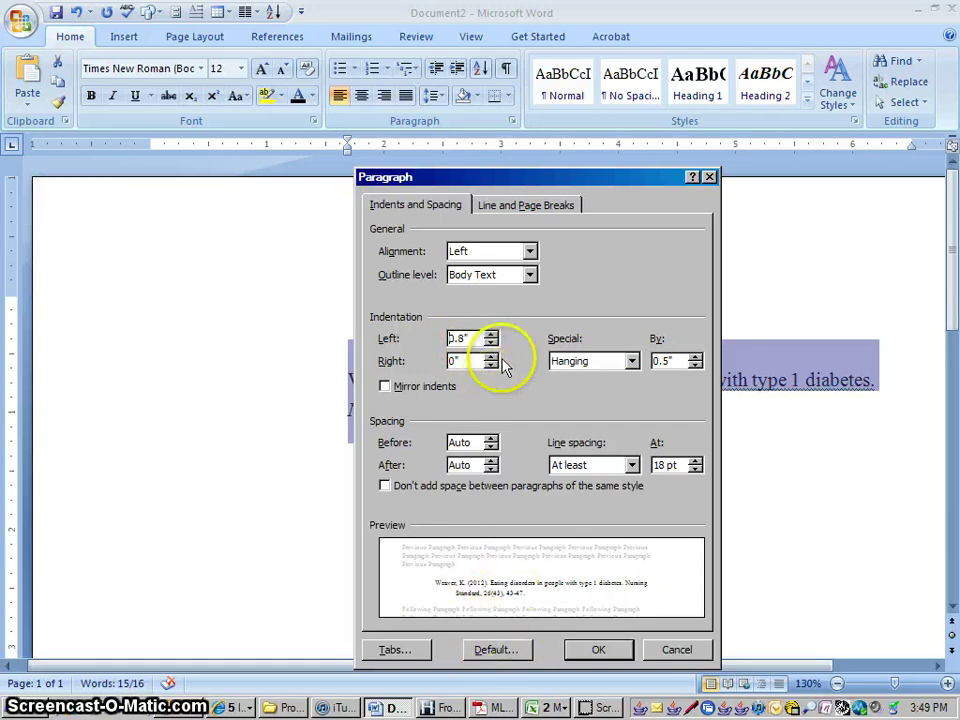
pyautogui.click(491, 343)
pyautogui.click(491, 344)
pyautogui.click(491, 344)
pyautogui.click(491, 344)
pyautogui.click(491, 344)
pyautogui.click(491, 344)
# - Make the citation double-spaced with no extra space between same-style paragraphs, and apply
pyautogui.click(632, 464)
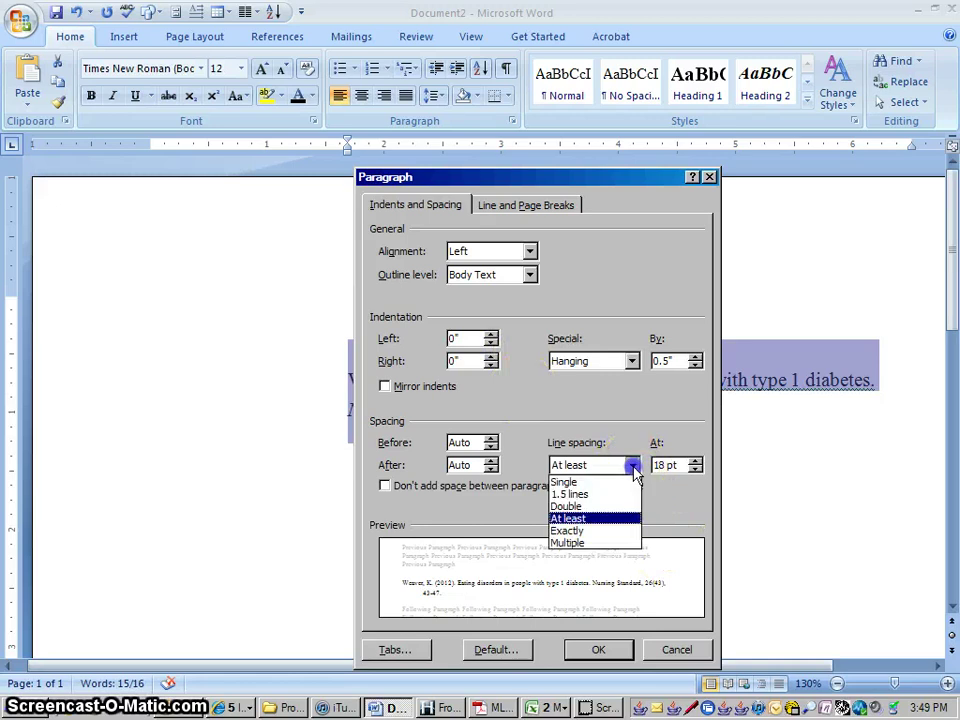
pyautogui.click(588, 507)
pyautogui.click(385, 487)
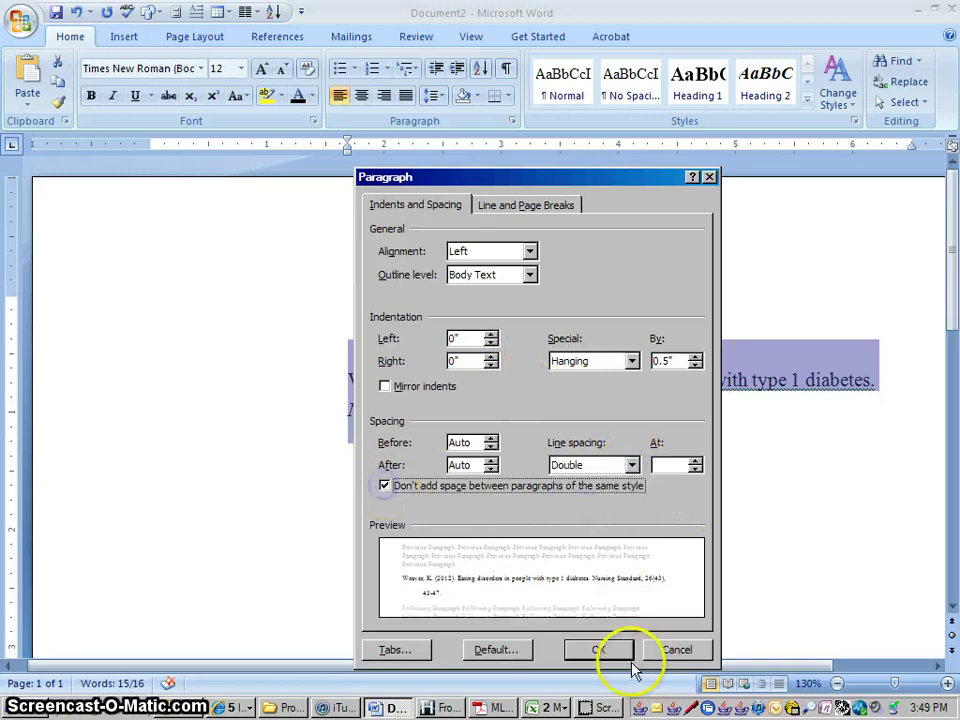
pyautogui.click(610, 654)
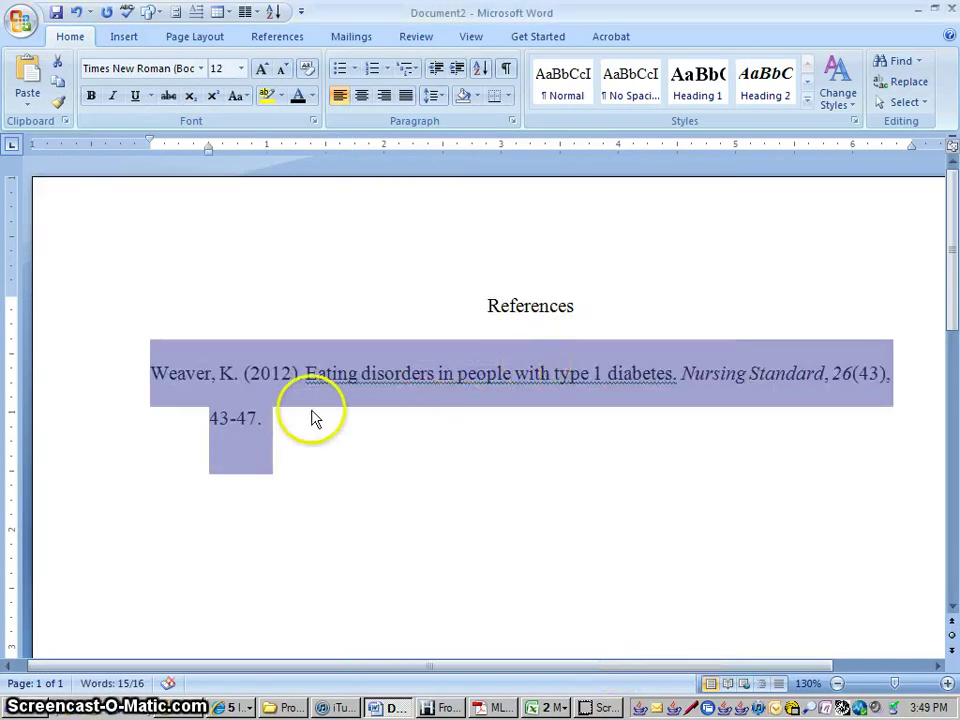
# - Place the cursor after '43-47.' for 'Retrieved from', then bring back the EBSCOhost citation page
pyautogui.click(296, 418)
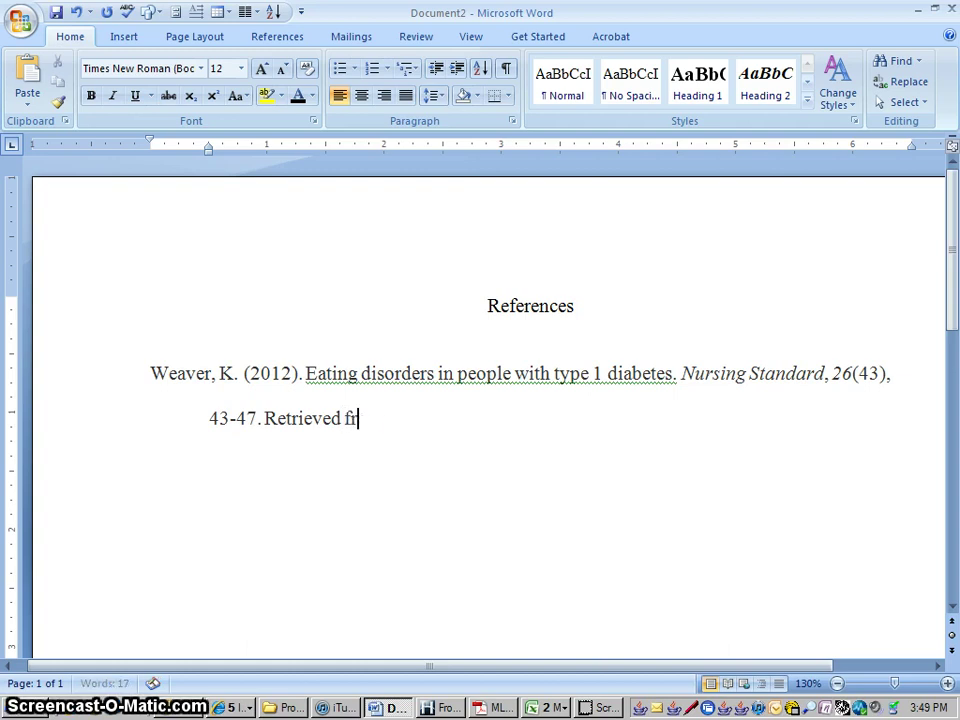
pyautogui.click(235, 707)
pyautogui.click(250, 610)
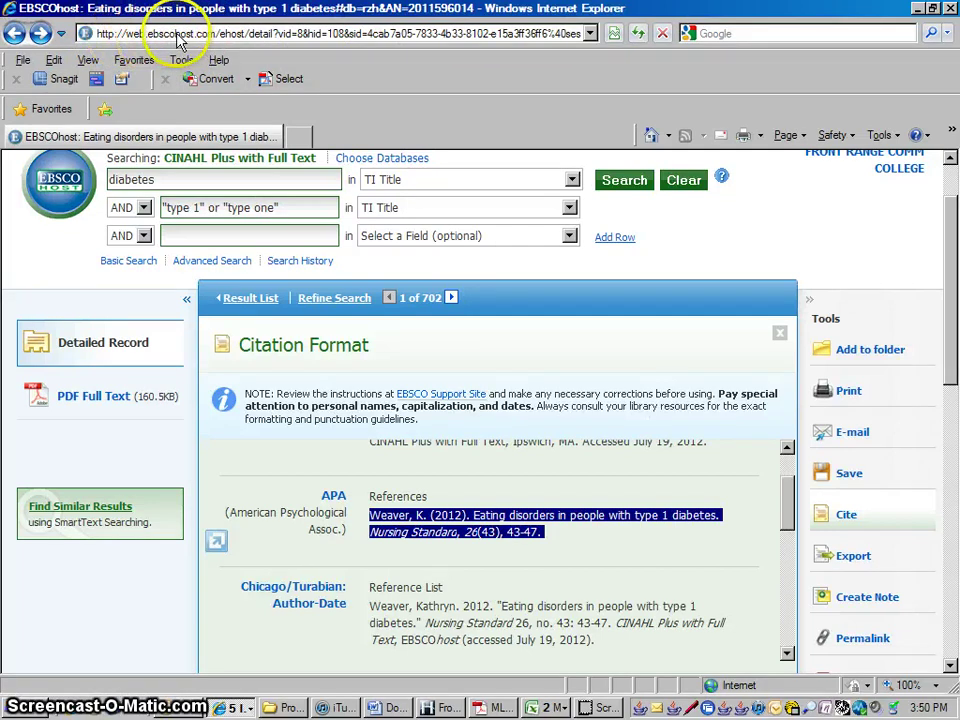
pyautogui.click(213, 33)
pyautogui.hotkey('ctrl', 'c')
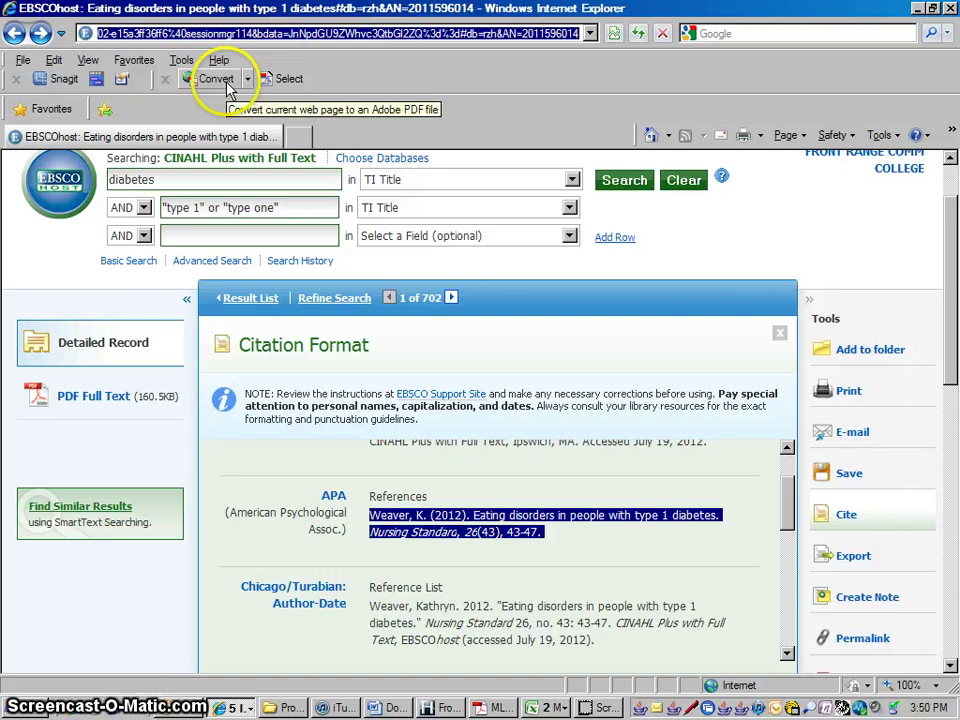
pyautogui.click(396, 707)
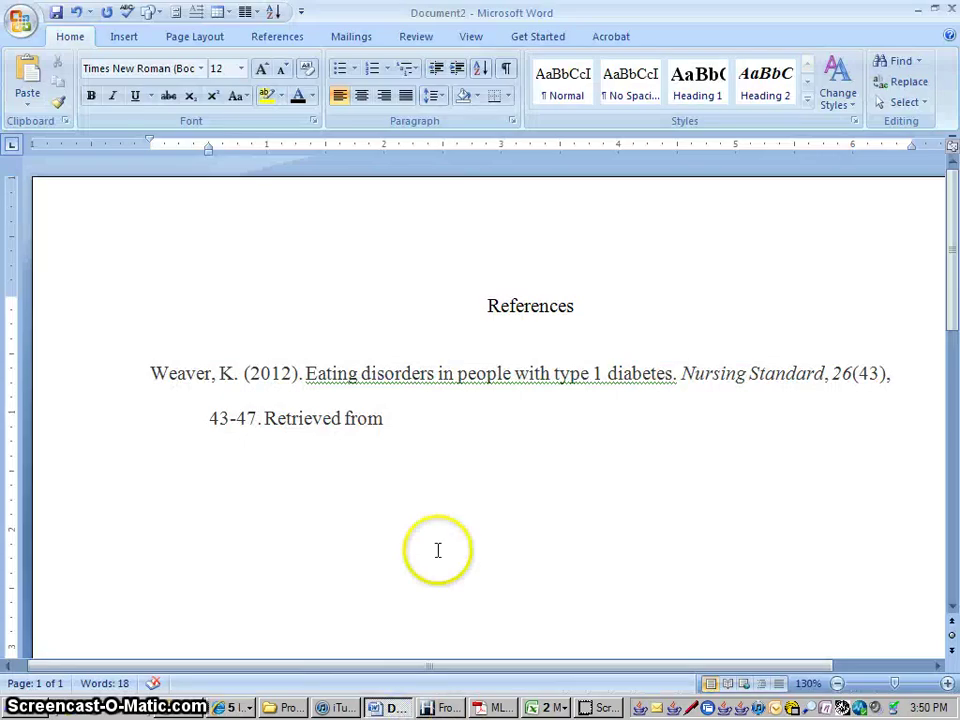
pyautogui.hotkey('ctrl', 'v')
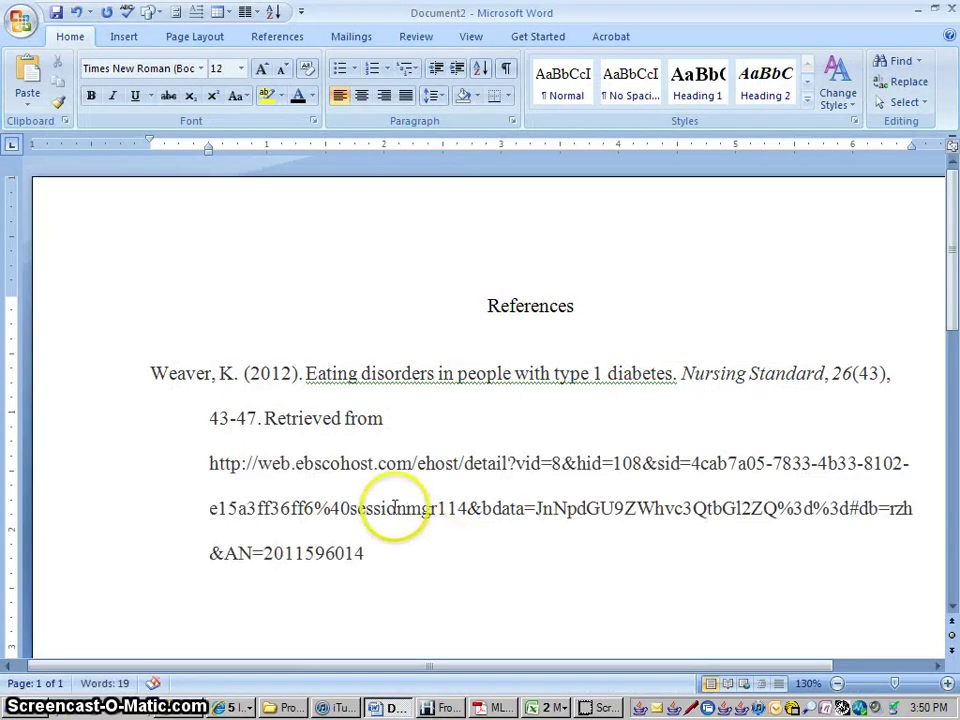
pyautogui.press('BackSpace')
pyautogui.press('BackSpace')
pyautogui.press('BackSpace')
pyautogui.press('BackSpace')
pyautogui.press('BackSpace')
pyautogui.press('BackSpace')
pyautogui.press('BackSpace')
pyautogui.press('BackSpace')
pyautogui.press('BackSpace')
pyautogui.press('BackSpace')
pyautogui.press('BackSpace')
pyautogui.press('BackSpace')
pyautogui.press('BackSpace')
pyautogui.press('BackSpace')
pyautogui.press('BackSpace')
pyautogui.press('BackSpace')
pyautogui.press('BackSpace')
pyautogui.press('BackSpace')
pyautogui.press('BackSpace')
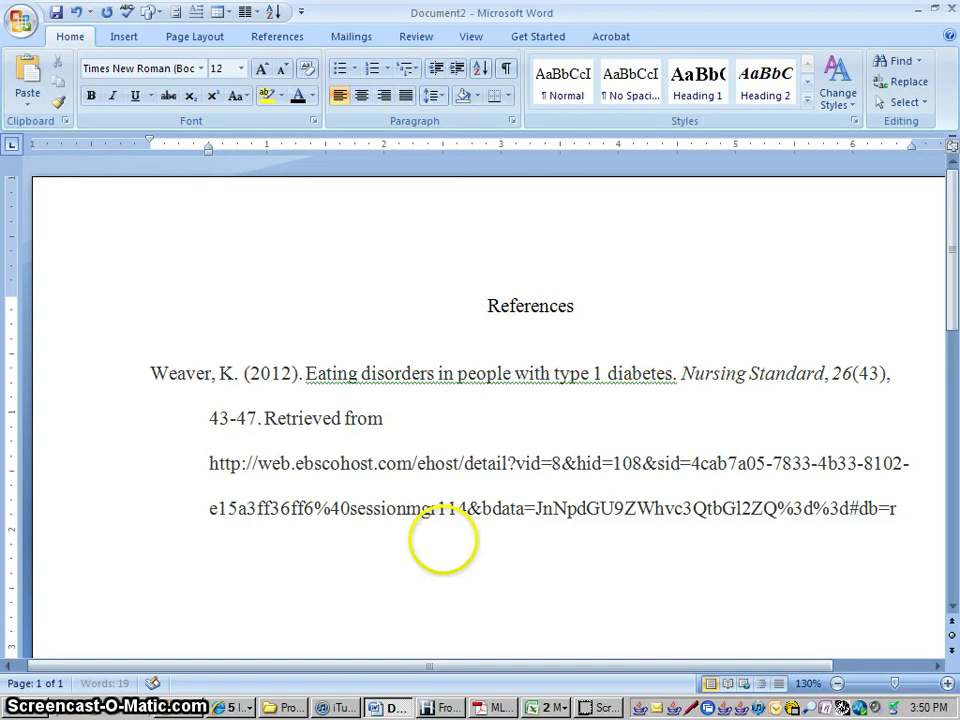
pyautogui.press('BackSpace')
pyautogui.press('BackSpace')
pyautogui.press('BackSpace')
pyautogui.press('BackSpace')
pyautogui.press('BackSpace')
pyautogui.press('BackSpace')
pyautogui.press('BackSpace')
pyautogui.press('BackSpace')
pyautogui.press('BackSpace')
pyautogui.press('BackSpace')
pyautogui.press('BackSpace')
pyautogui.press('BackSpace')
pyautogui.press('BackSpace')
pyautogui.press('BackSpace')
pyautogui.press('BackSpace')
pyautogui.press('BackSpace')
pyautogui.press('BackSpace')
pyautogui.press('BackSpace')
pyautogui.press('BackSpace')
pyautogui.press('BackSpace')
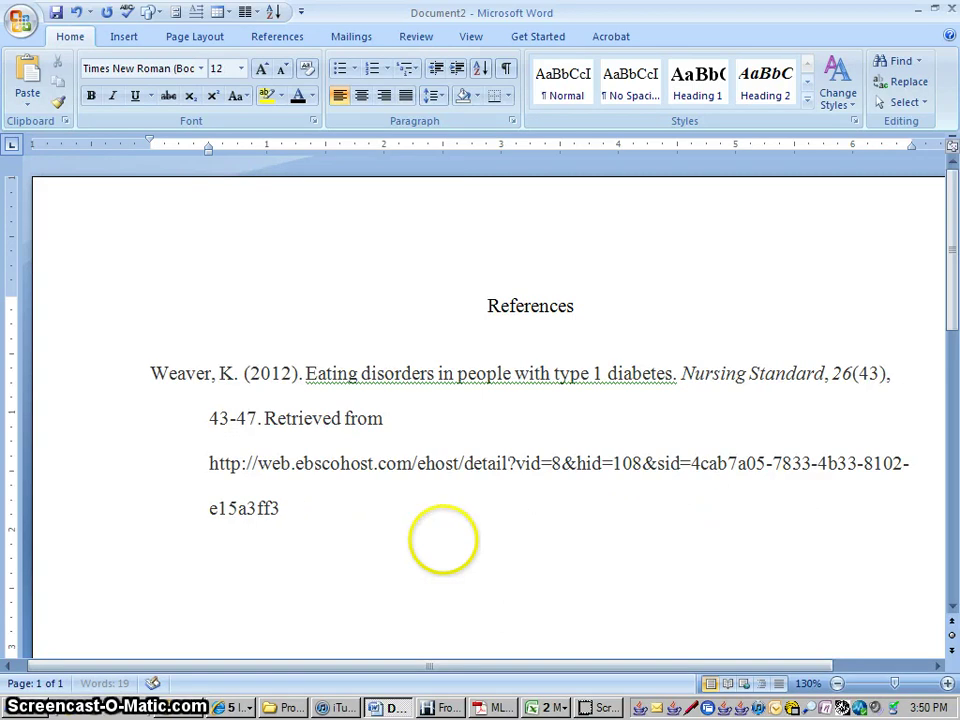
pyautogui.press('BackSpace')
pyautogui.press('BackSpace')
pyautogui.press('BackSpace')
pyautogui.press('BackSpace')
pyautogui.press('BackSpace')
pyautogui.press('BackSpace')
pyautogui.press('BackSpace')
pyautogui.press('BackSpace')
pyautogui.press('BackSpace')
pyautogui.press('BackSpace')
pyautogui.press('BackSpace')
pyautogui.press('BackSpace')
pyautogui.press('BackSpace')
pyautogui.press('BackSpace')
pyautogui.press('BackSpace')
pyautogui.press('BackSpace')
pyautogui.press('BackSpace')
pyautogui.press('BackSpace')
pyautogui.press('BackSpace')
pyautogui.press('BackSpace')
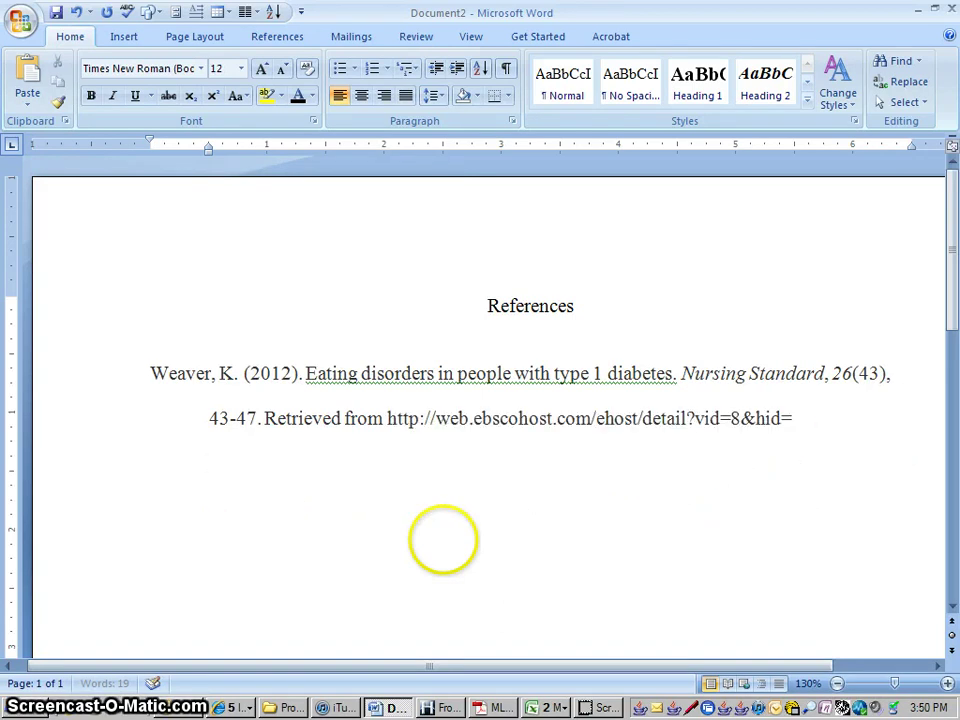
pyautogui.press('BackSpace')
pyautogui.press('BackSpace')
pyautogui.press('BackSpace')
pyautogui.press('BackSpace')
pyautogui.press('BackSpace')
pyautogui.press('BackSpace')
pyautogui.press('BackSpace')
pyautogui.press('BackSpace')
pyautogui.press('BackSpace')
pyautogui.press('BackSpace')
pyautogui.press('BackSpace')
pyautogui.press('BackSpace')
pyautogui.press('BackSpace')
pyautogui.press('BackSpace')
pyautogui.press('BackSpace')
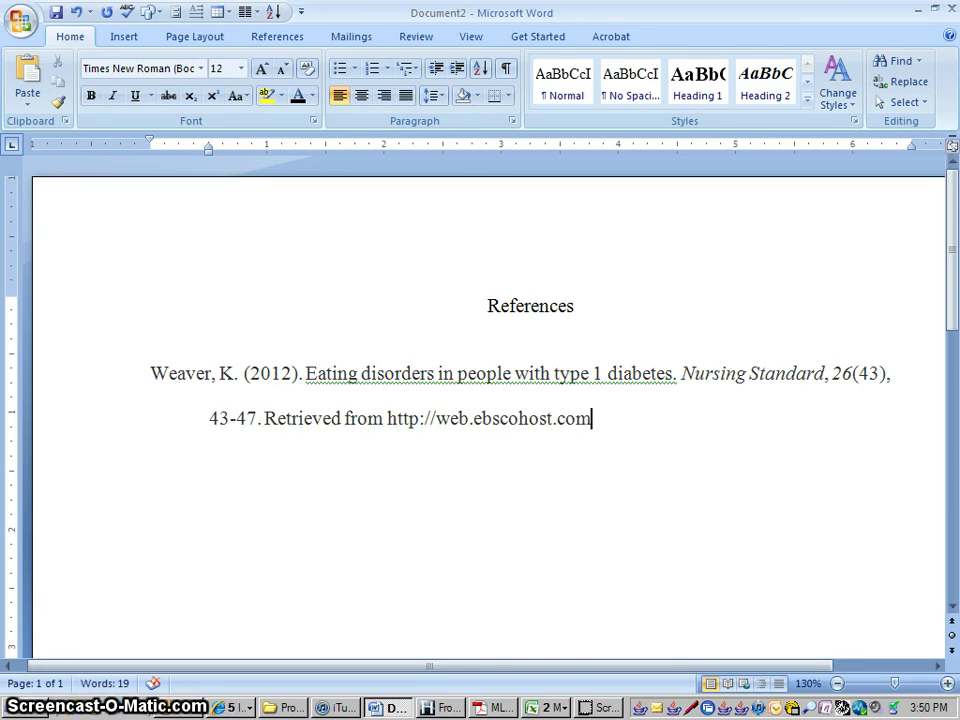
# - Remove the blank line beneath the References heading
pyautogui.click(497, 336)
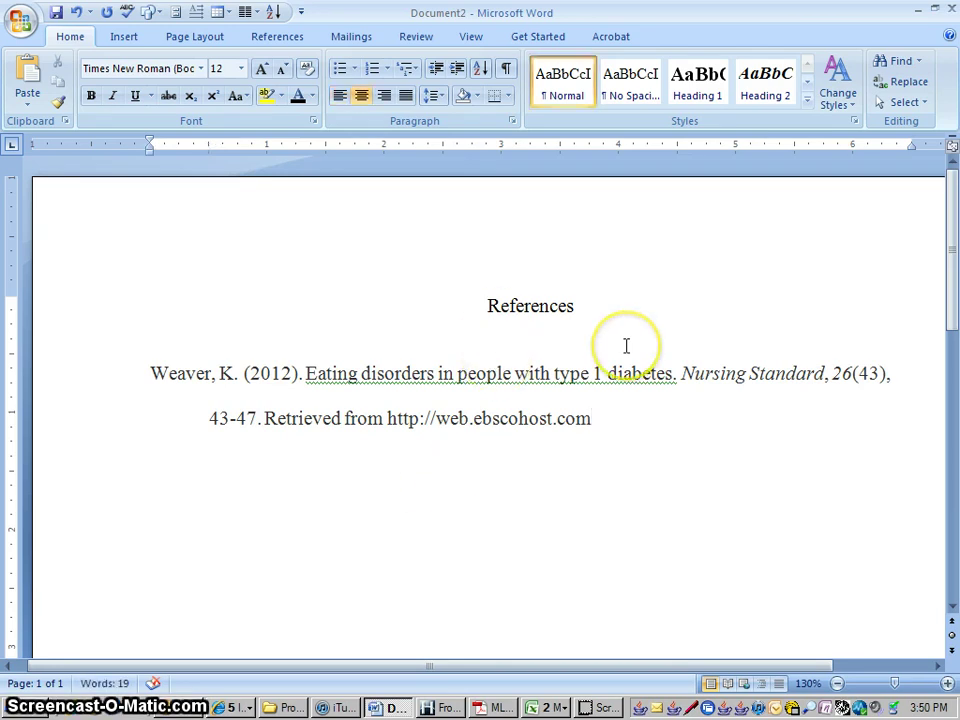
pyautogui.press('Delete')
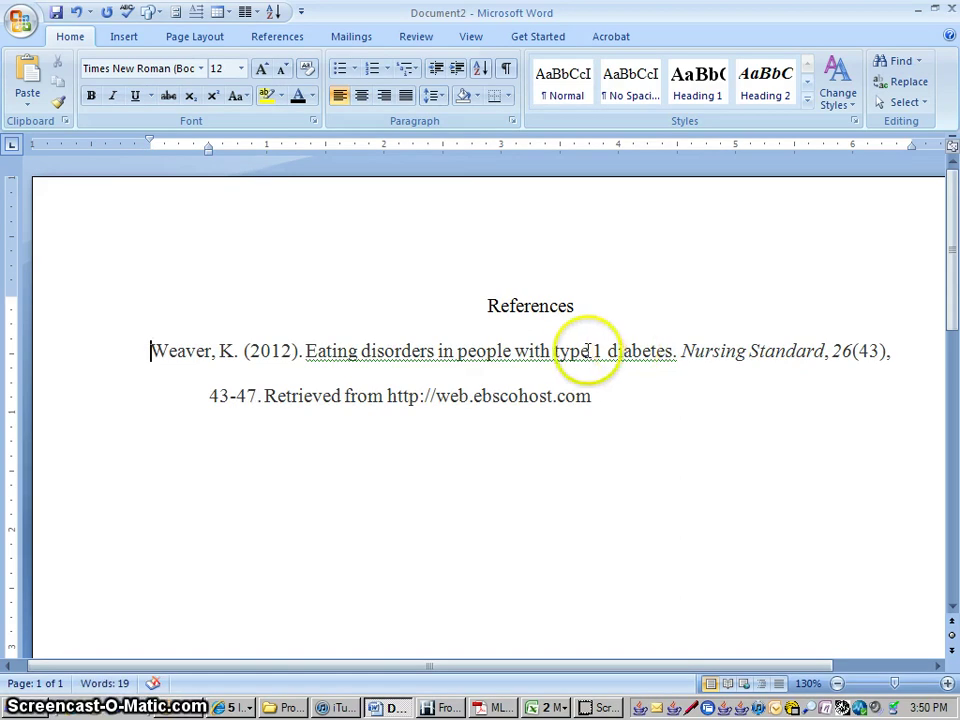
pyautogui.click(622, 397)
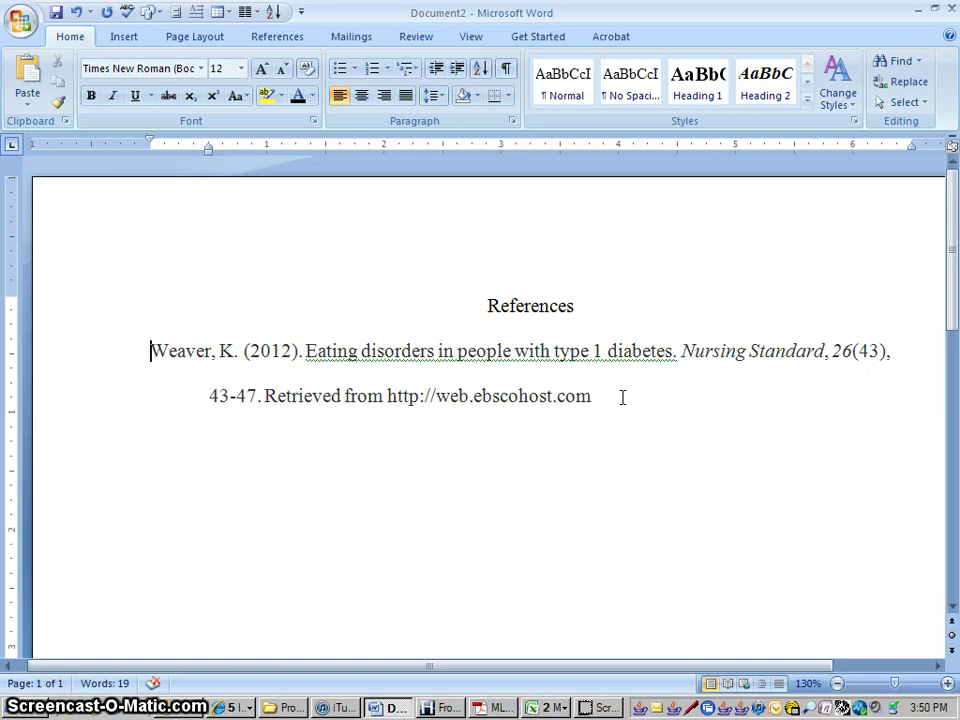
# - Return to the EBSCOhost citation page and start a New Search from the top of the page
pyautogui.click(236, 706)
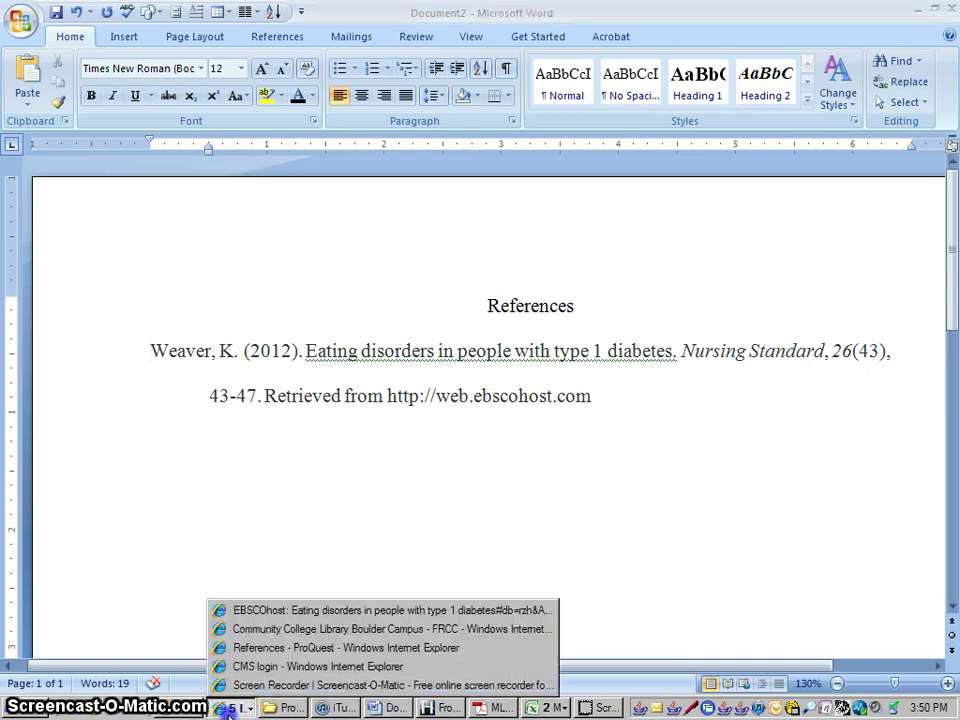
pyautogui.click(270, 609)
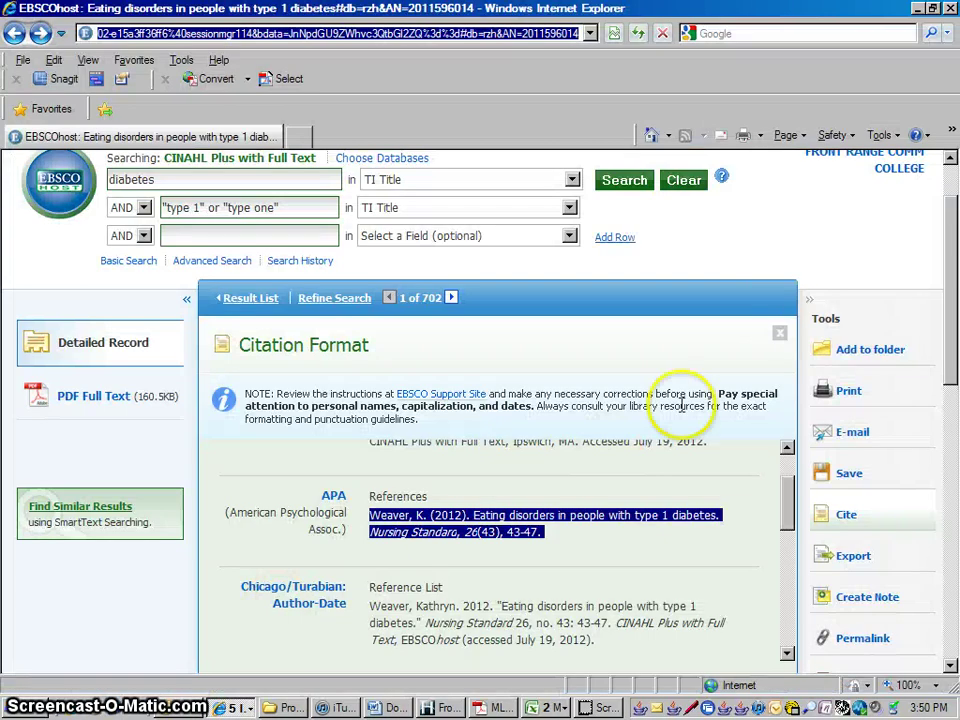
pyautogui.scroll(2, 946, 240)
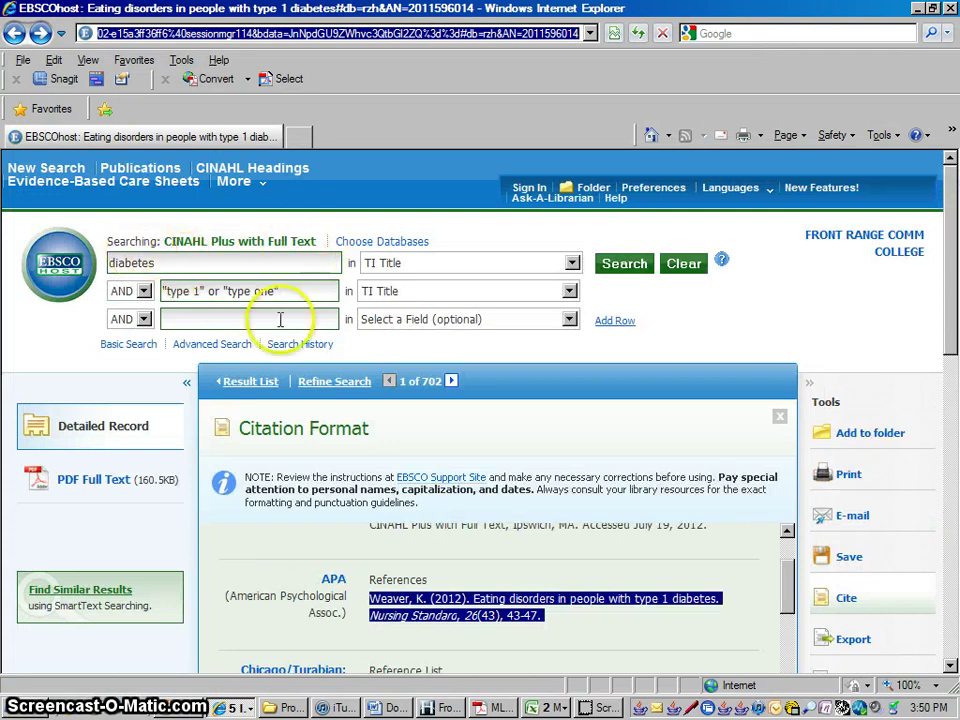
pyautogui.click(55, 172)
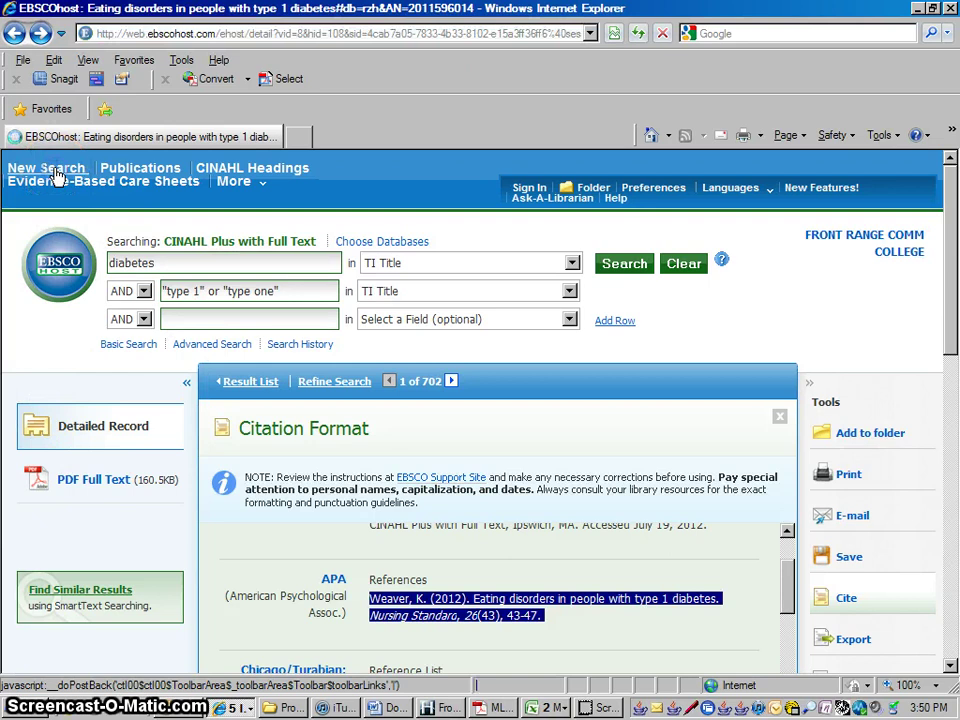